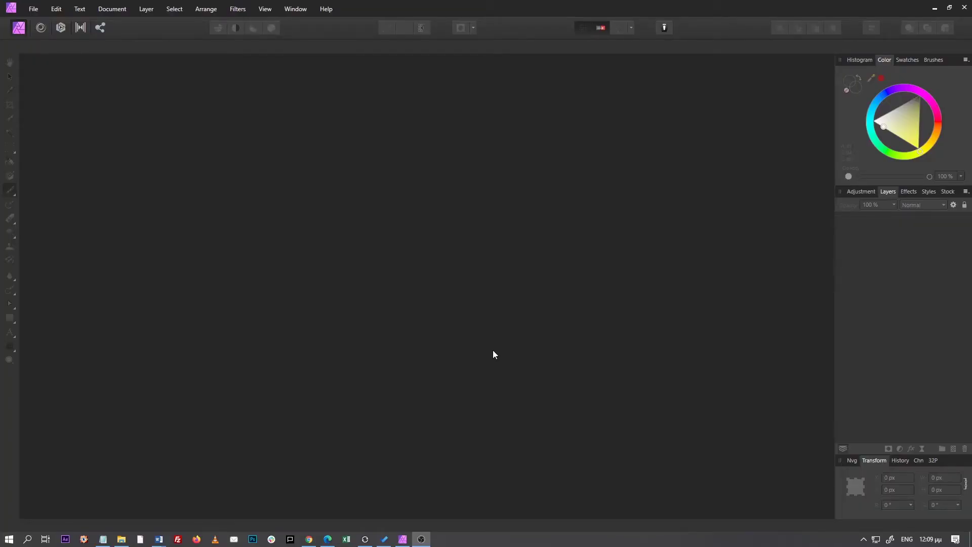
- Merge the five hdr-landscape ORF exposures into a new HDR image
left_click(34, 9)
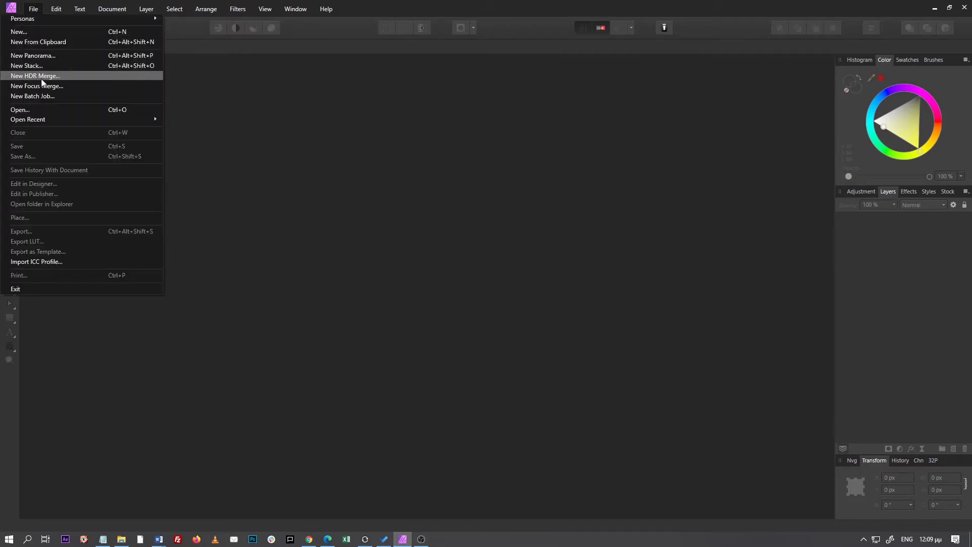
left_click(42, 80)
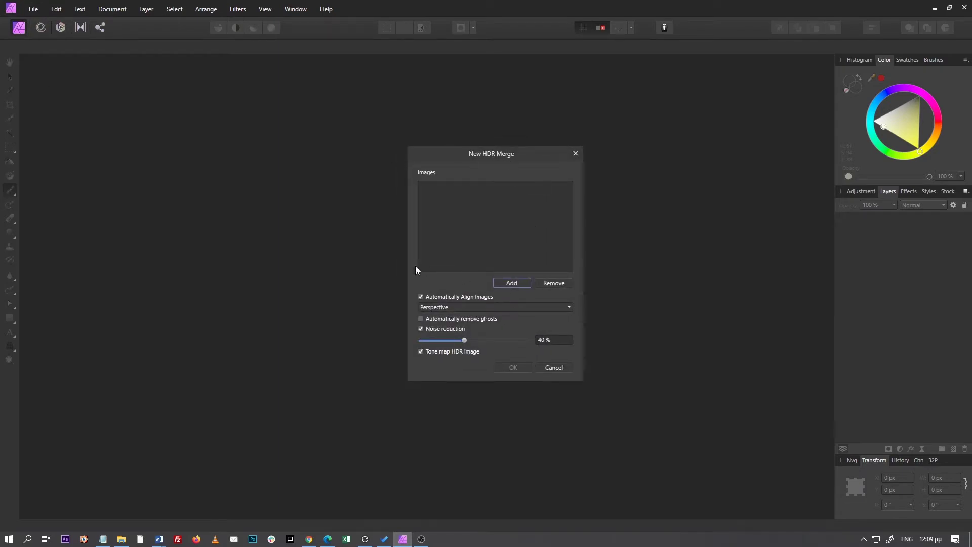
left_click(510, 283)
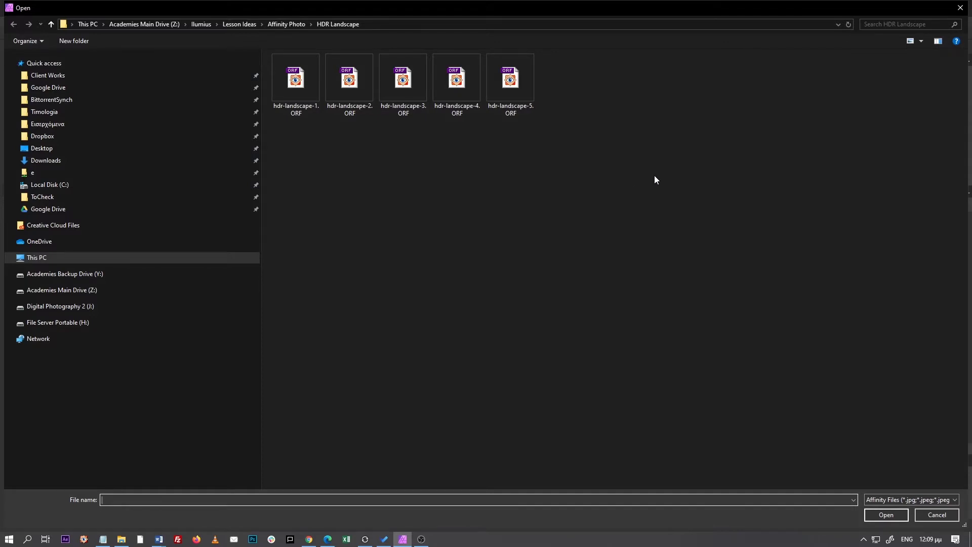
left_click_drag(709, 199, 192, 9)
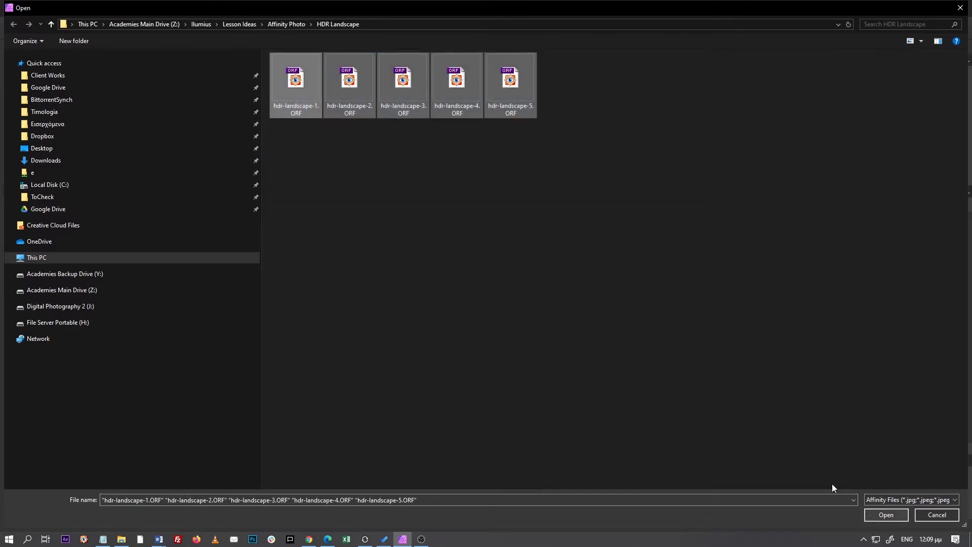
left_click(884, 515)
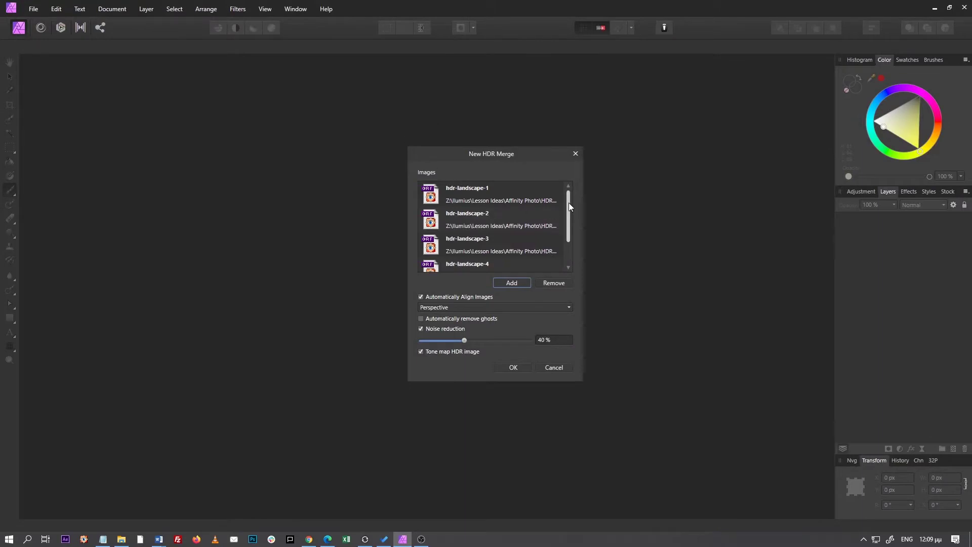
left_click_drag(569, 203, 574, 254)
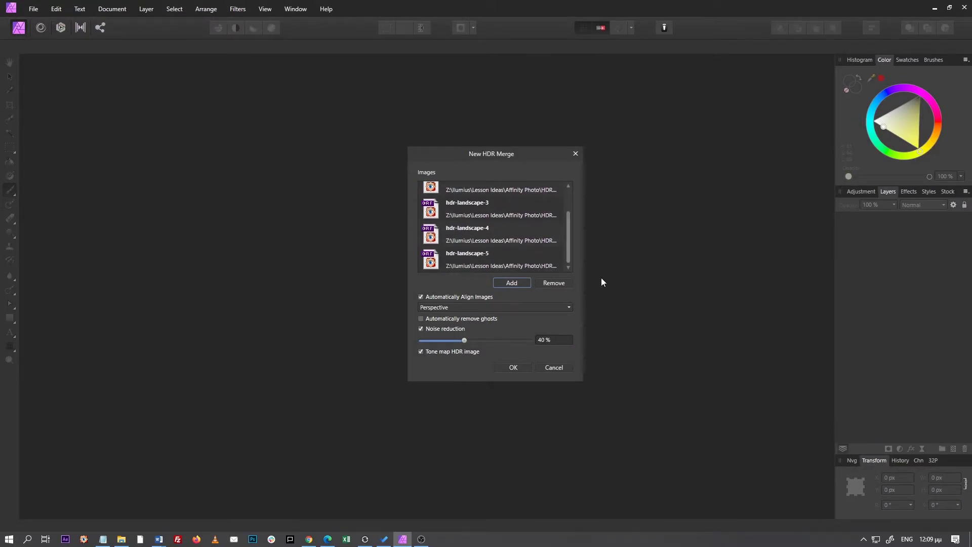
left_click(516, 367)
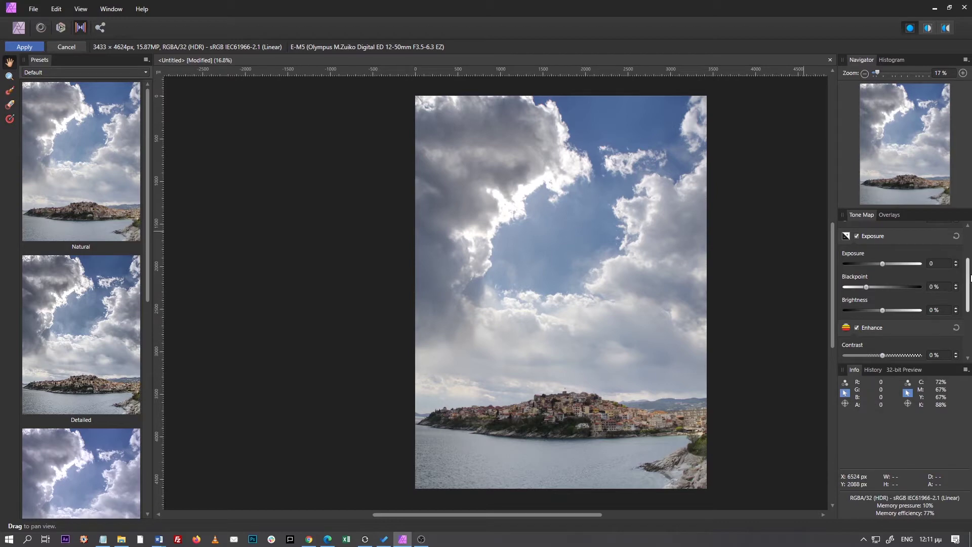
- Turn on tone-map Shadows & Highlights with Highlights at -56% to darken the clouds
left_click_drag(970, 278, 962, 289)
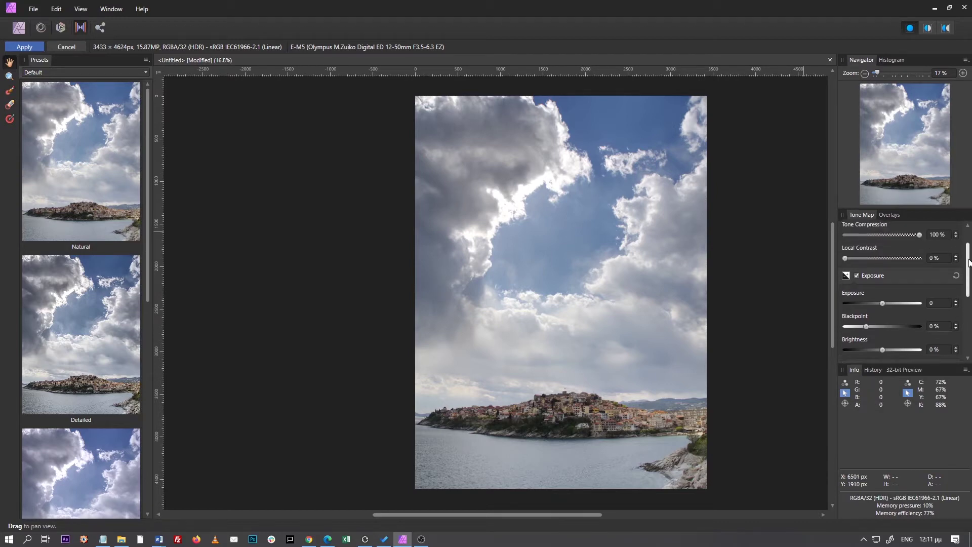
scroll(962, 289, "down", 3)
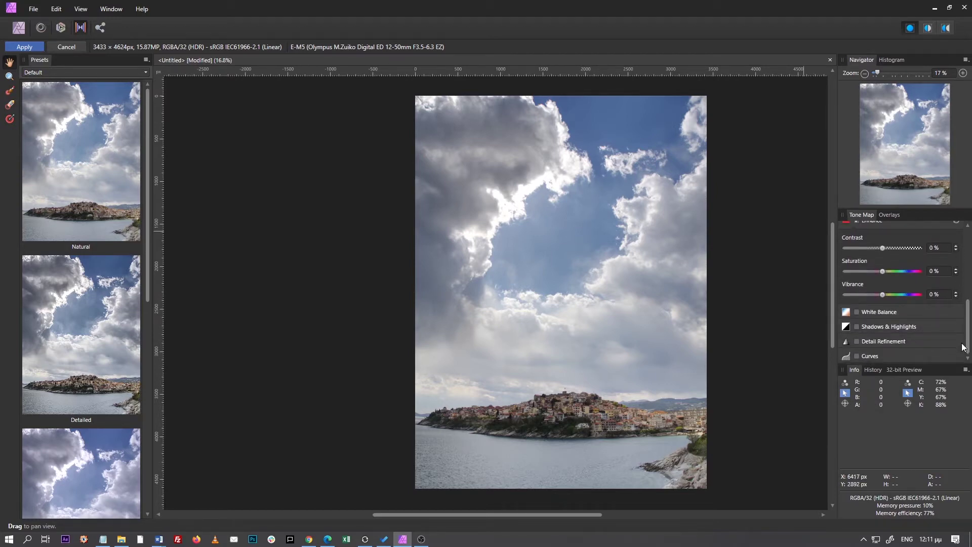
left_click(857, 327)
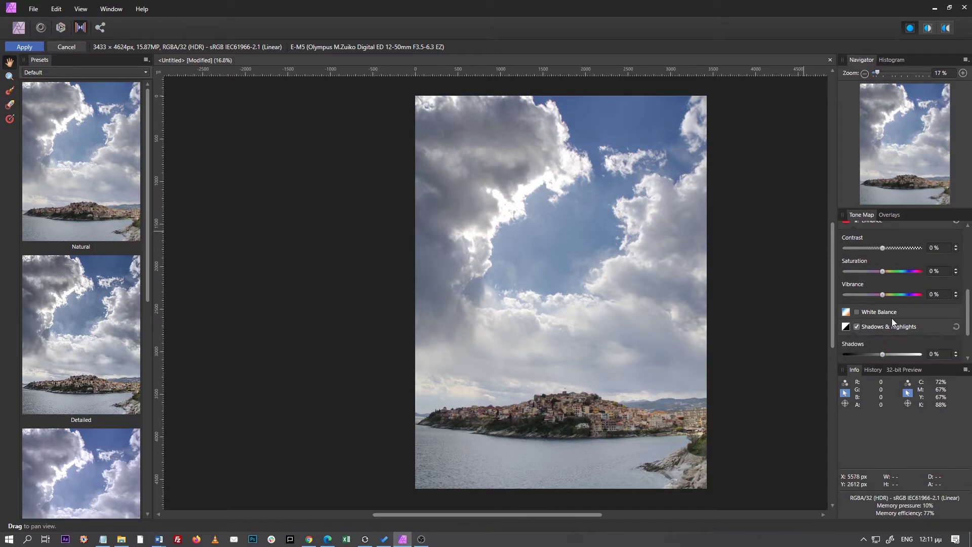
scroll(891, 317, "down", 1)
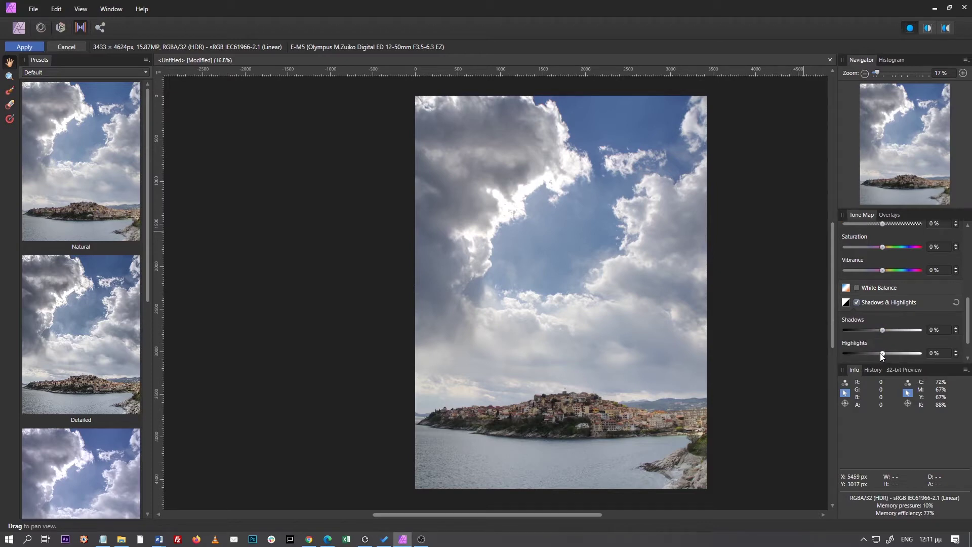
left_click_drag(882, 353, 855, 353)
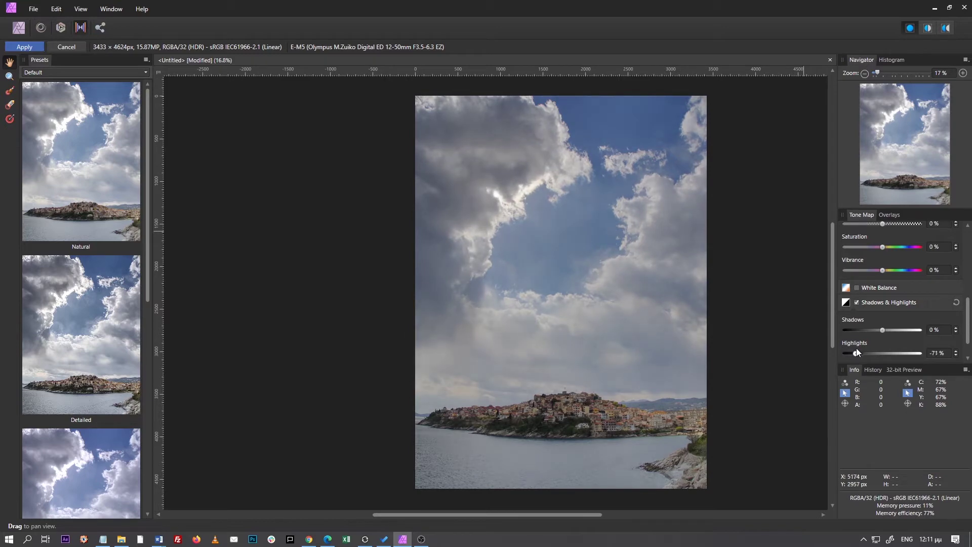
left_click_drag(855, 353, 859, 354)
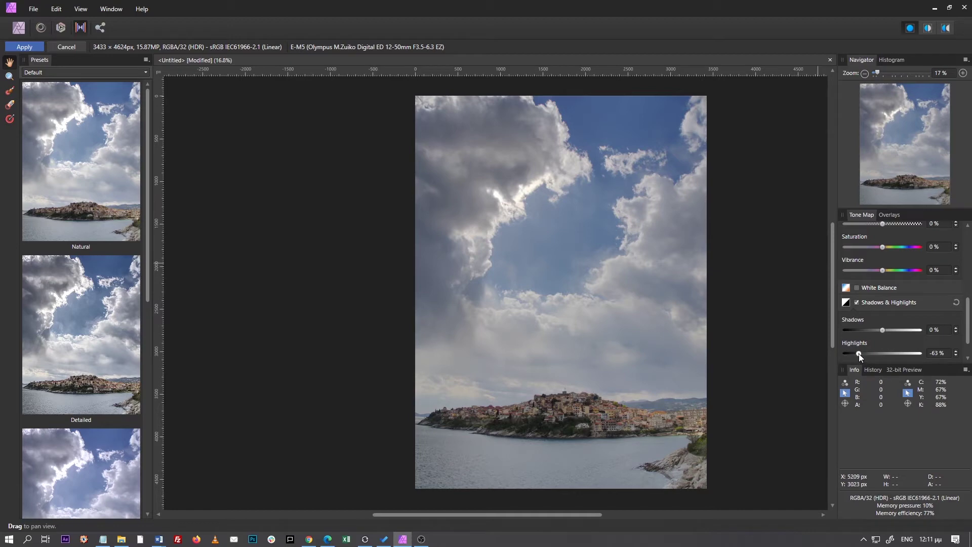
left_click_drag(855, 352, 862, 354)
- Apply the Dramatic tone-map preset and widen the detail refinement radius slightly
scroll(95, 247, "down", 3)
scroll(92, 253, "down", 4)
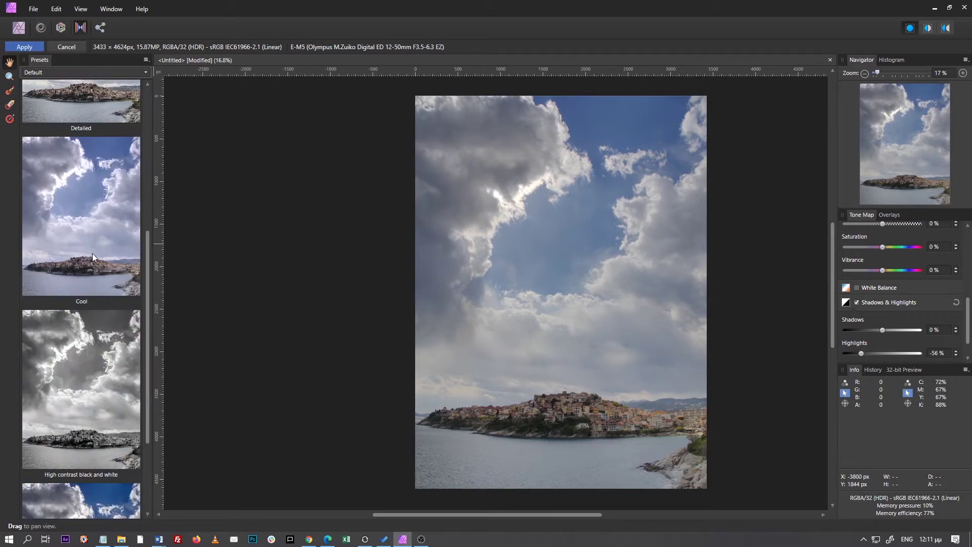
scroll(92, 253, "down", 4)
left_click(91, 445)
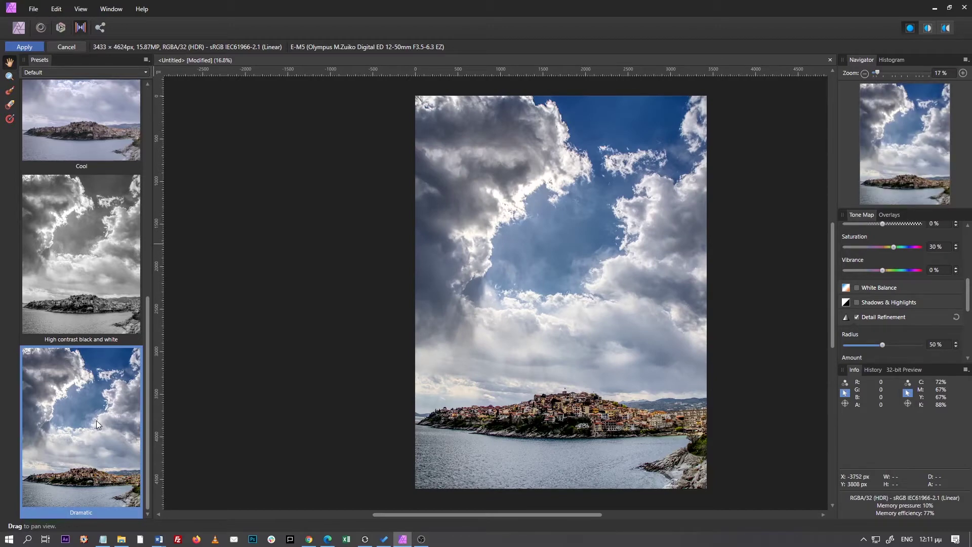
scroll(894, 311, "down", 1)
scroll(895, 312, "down", 1)
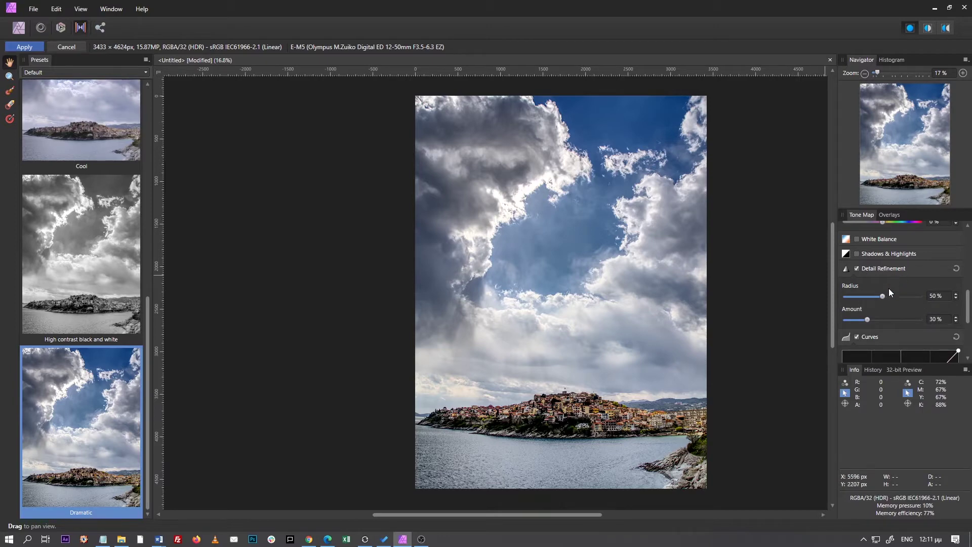
left_click_drag(882, 296, 867, 319)
- Lower Local Contrast to about 18% and fine-tune the Tone Compression amount
scroll(894, 282, "up", 2)
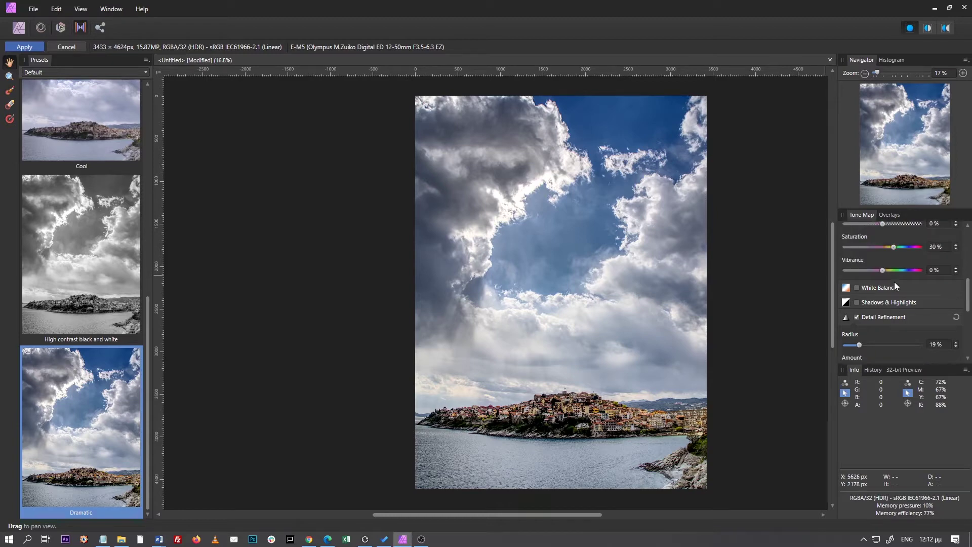
scroll(894, 281, "up", 2)
scroll(894, 281, "up", 1)
scroll(894, 281, "up", 1)
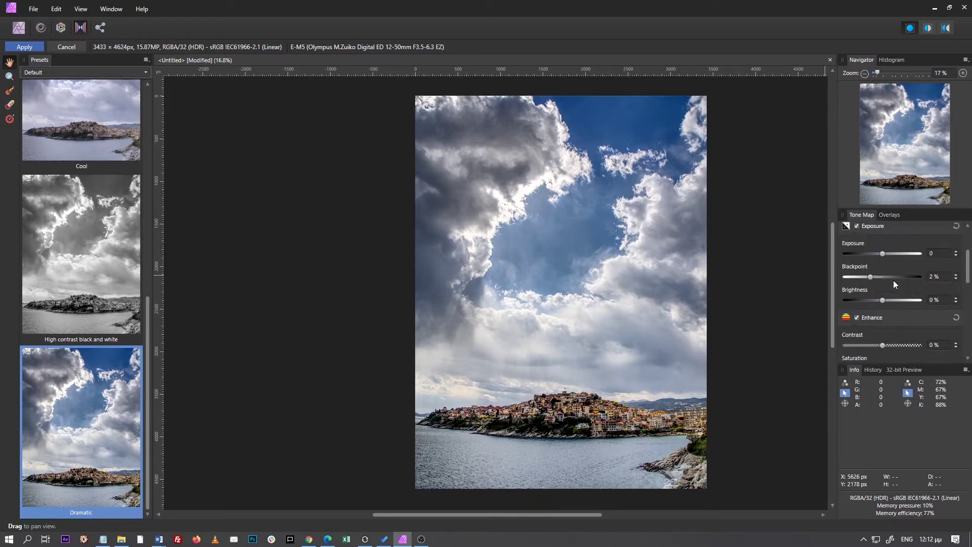
scroll(893, 281, "up", 2)
scroll(903, 256, "up", 2)
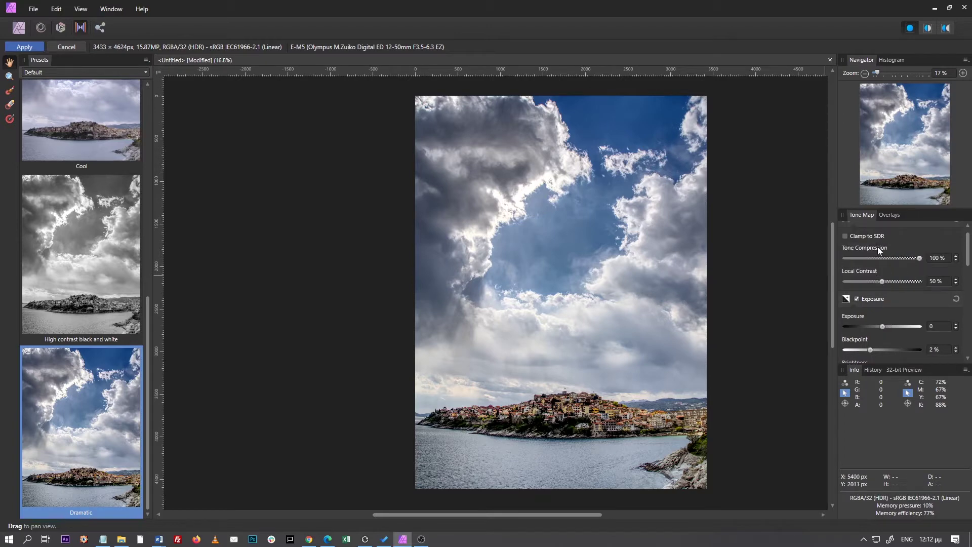
left_click_drag(880, 291, 852, 288)
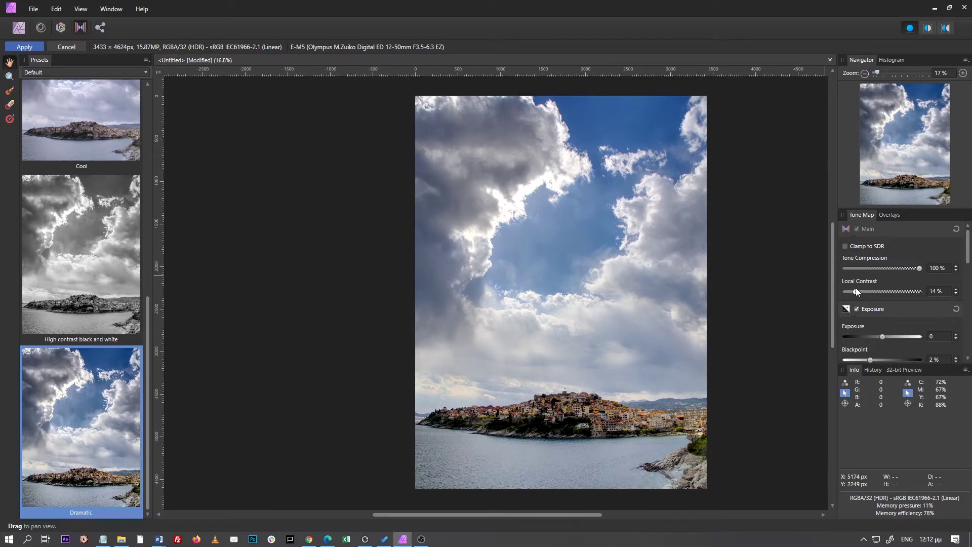
left_click_drag(853, 288, 845, 287)
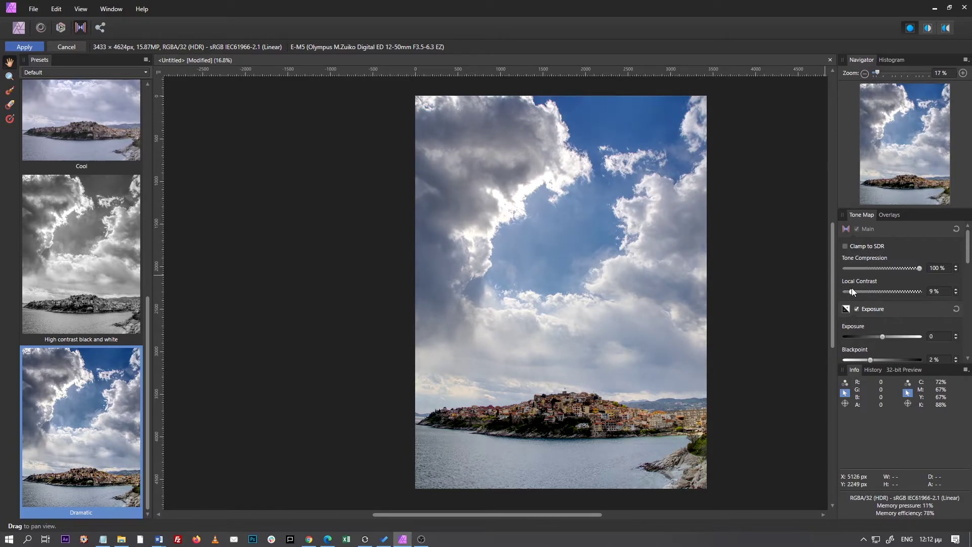
left_click_drag(913, 269, 886, 269)
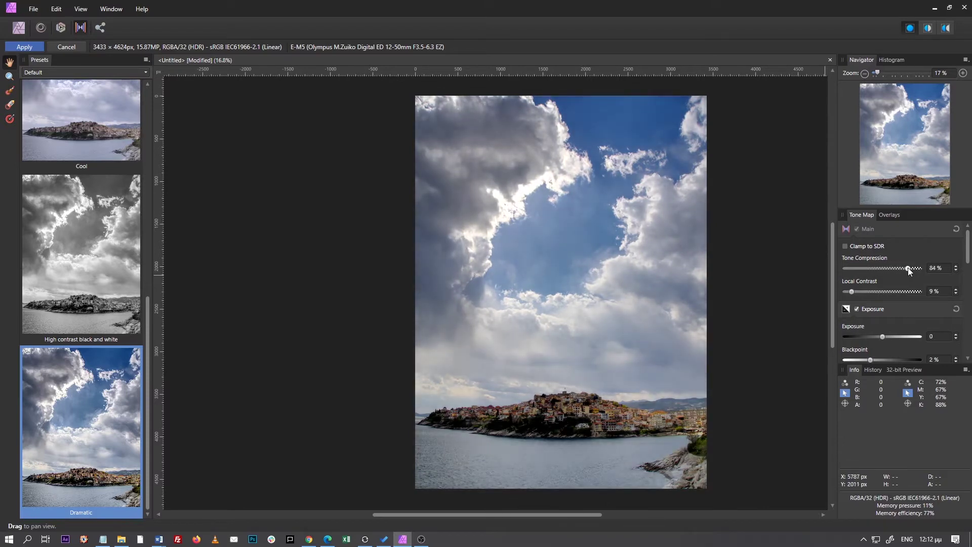
left_click_drag(907, 268, 925, 266)
- Switch the tone map to the Detailed preset
scroll(132, 215, "up", 3)
scroll(133, 214, "up", 3)
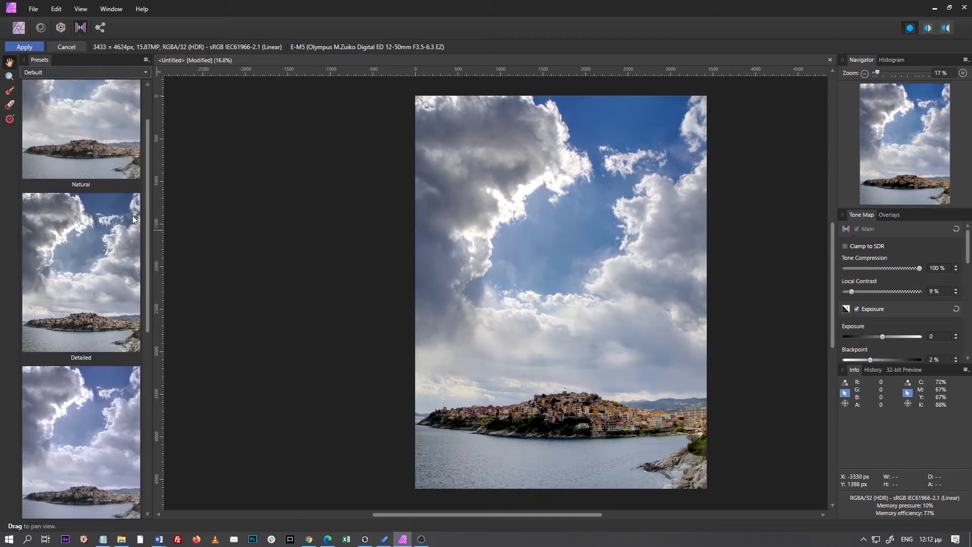
scroll(133, 216, "up", 1)
left_click(71, 285)
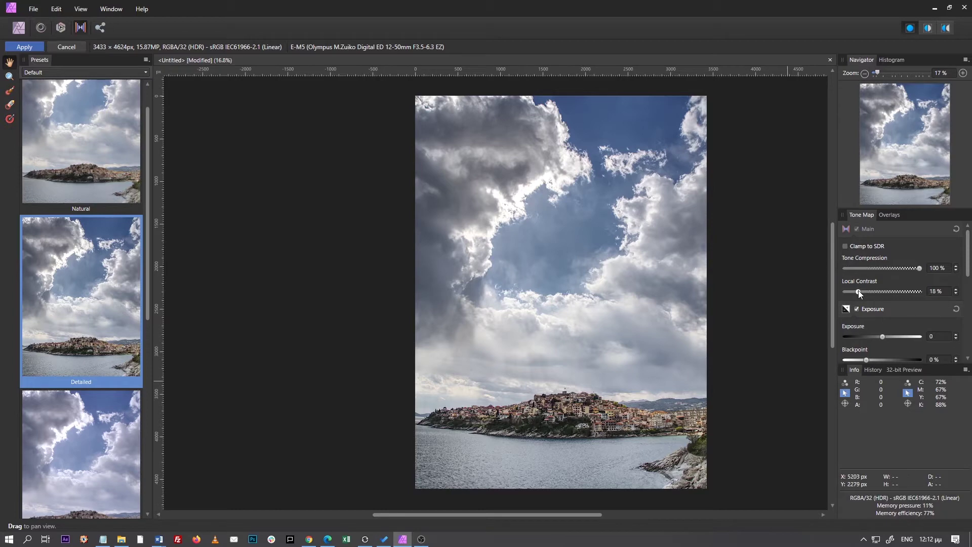
- Nudge Local Contrast up and brighten the Exposure slightly
left_click_drag(859, 292, 864, 292)
scroll(864, 294, "down", 1)
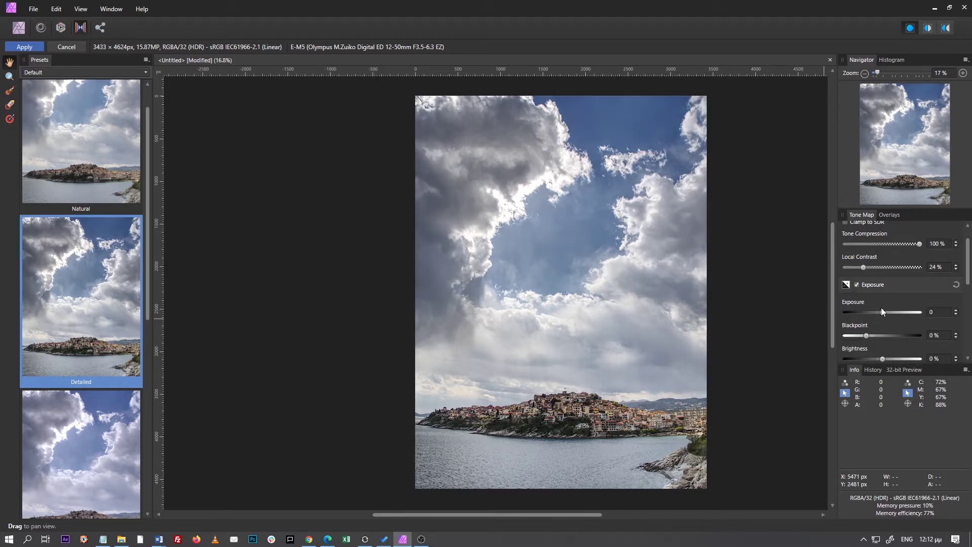
left_click_drag(881, 310, 883, 312)
scroll(115, 324, "down", 3)
scroll(96, 329, "down", 4)
scroll(76, 338, "down", 3)
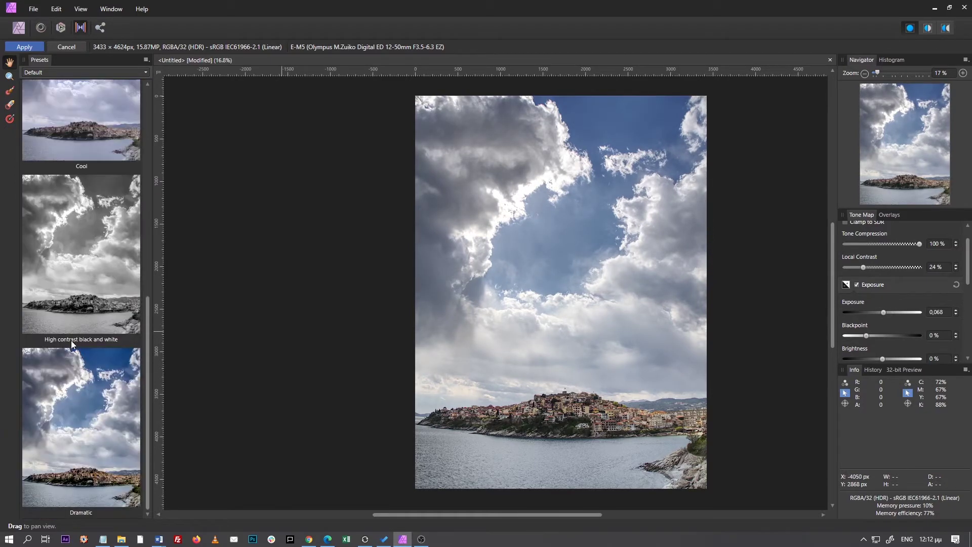
- Preview the High contrast black and white preset, then settle on Natural
left_click(71, 341)
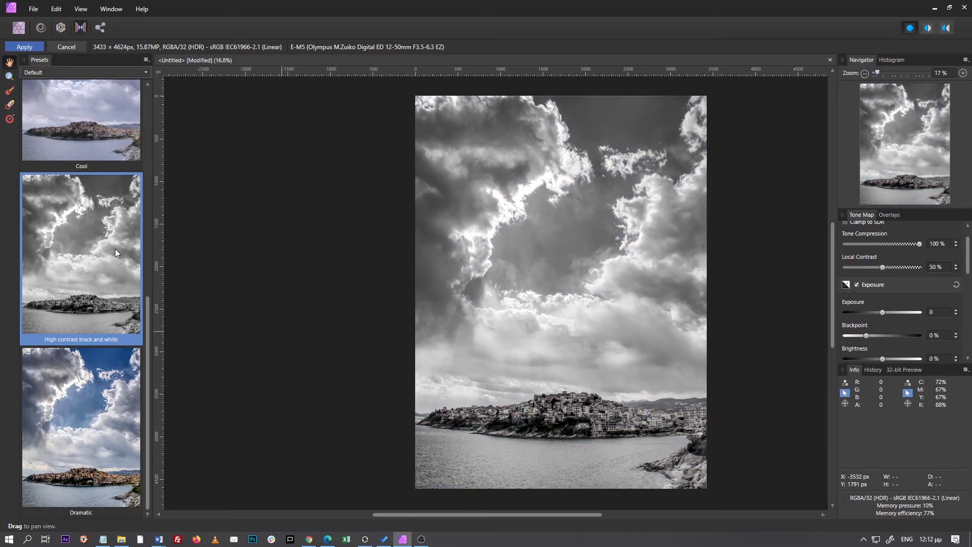
scroll(120, 201, "up", 2)
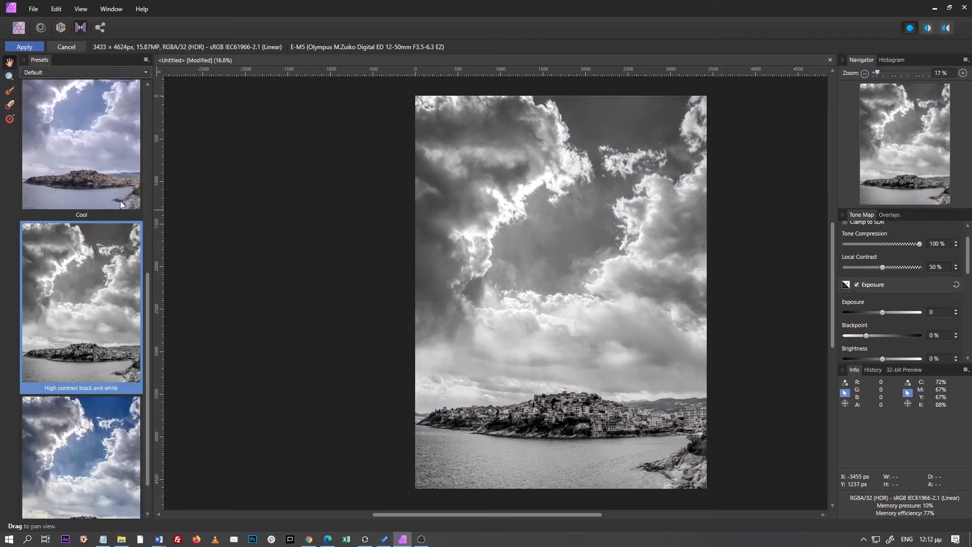
scroll(118, 200, "up", 5)
scroll(117, 199, "up", 3)
left_click(117, 200)
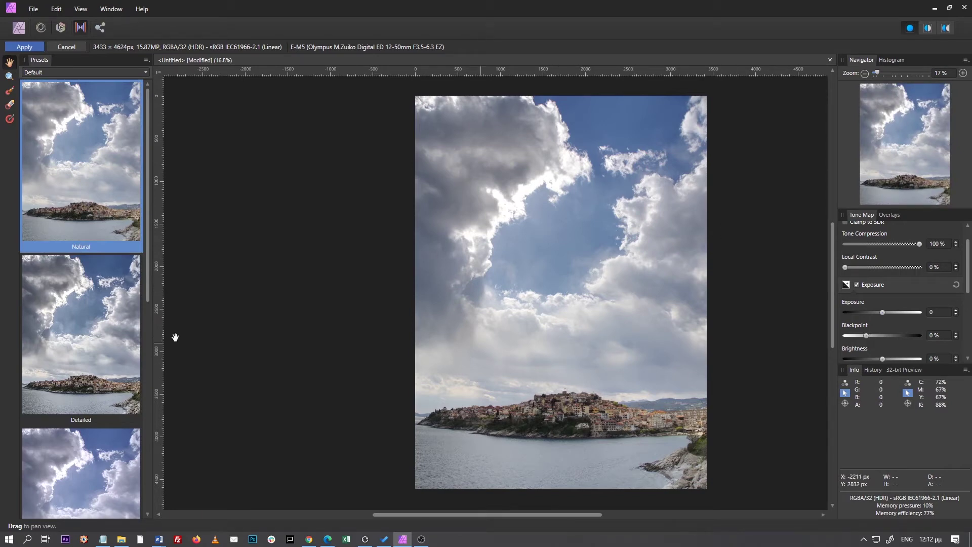
scroll(78, 339, "down", 2)
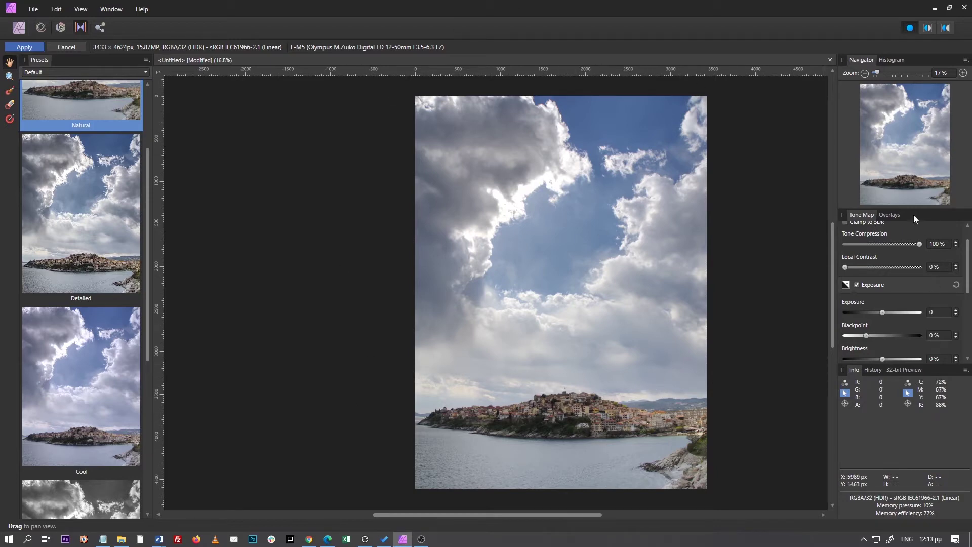
- Add a linear gradient overlay fading from the bottom edge to mid-image
left_click(883, 214)
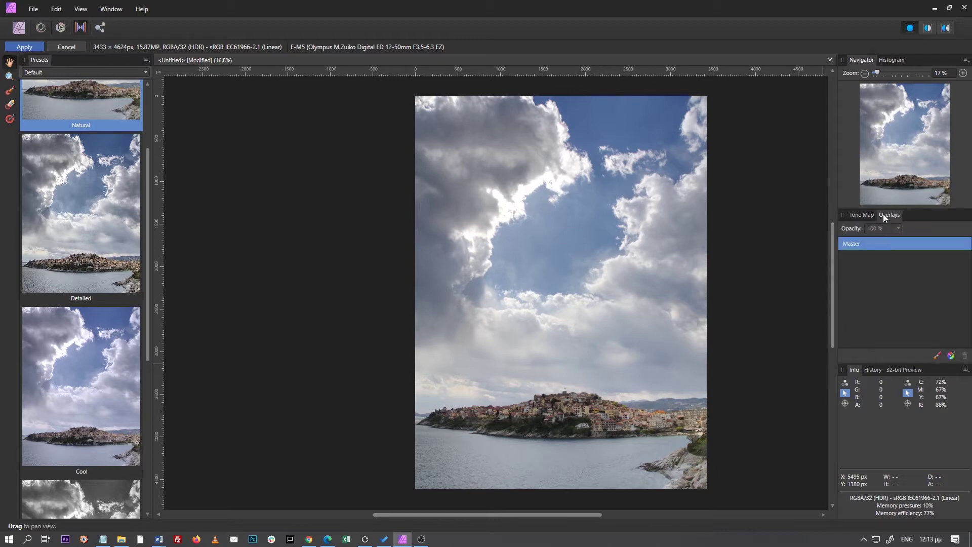
left_click(952, 357)
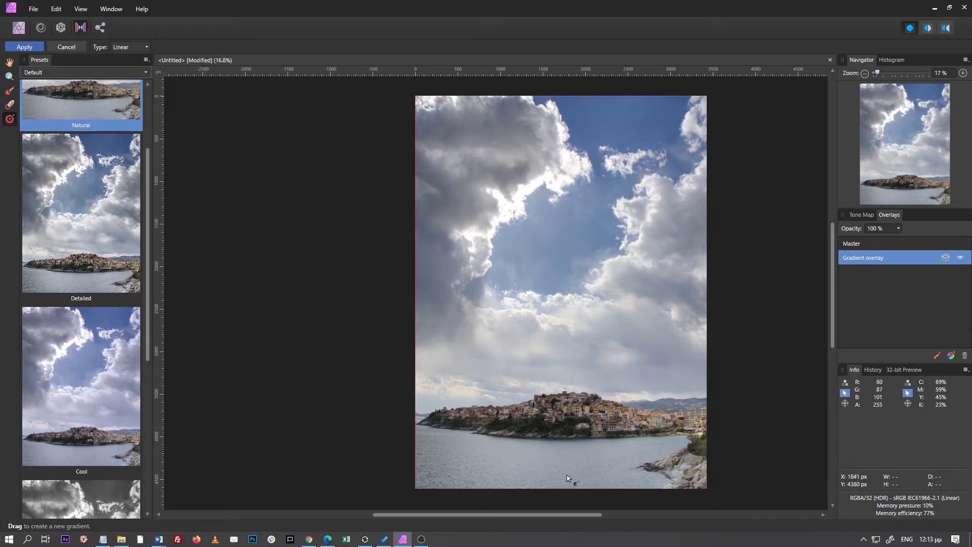
left_click_drag(560, 488, 559, 335)
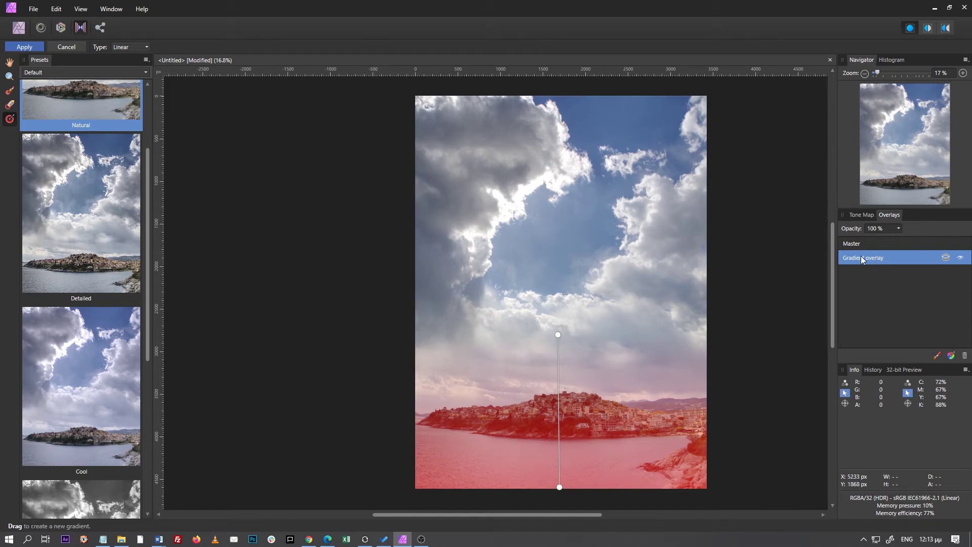
- Try the Dramatic preset, choose Detailed instead, and retarget Master
scroll(77, 320, "down", 2)
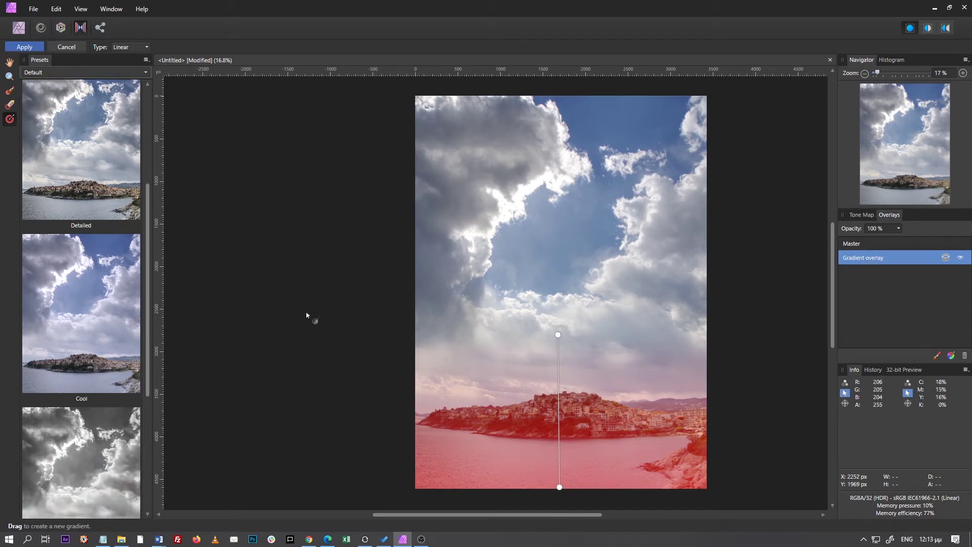
scroll(113, 302, "down", 5)
scroll(101, 354, "down", 1)
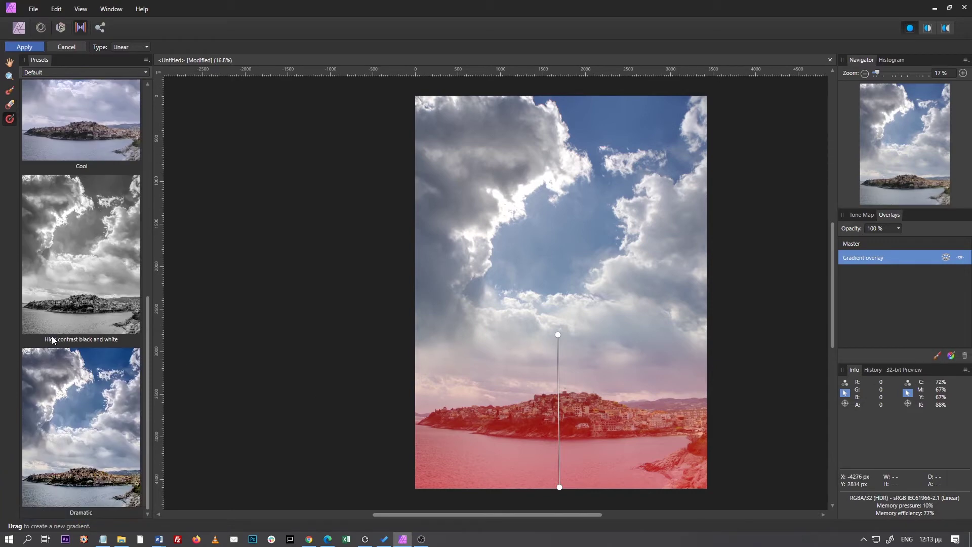
left_click(89, 414)
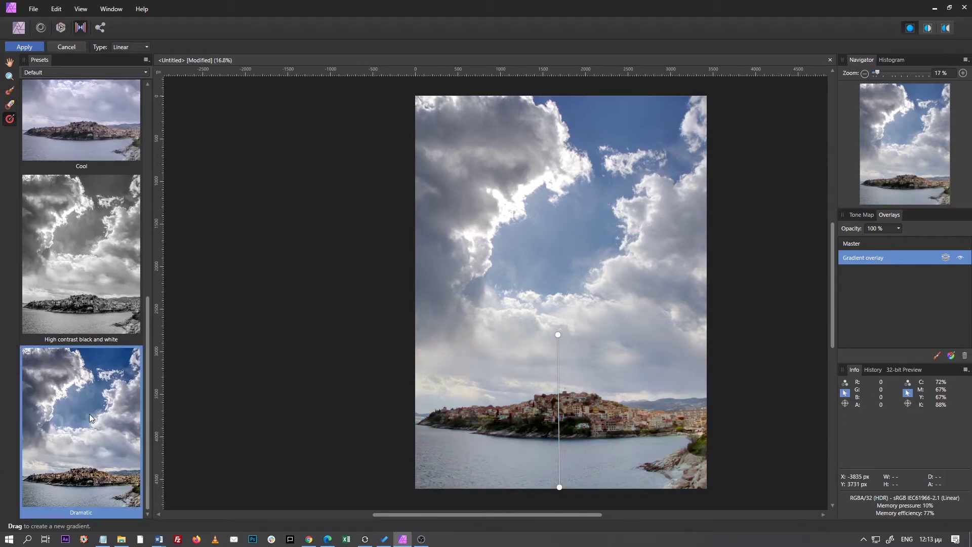
scroll(84, 413, "up", 3)
scroll(84, 412, "up", 2)
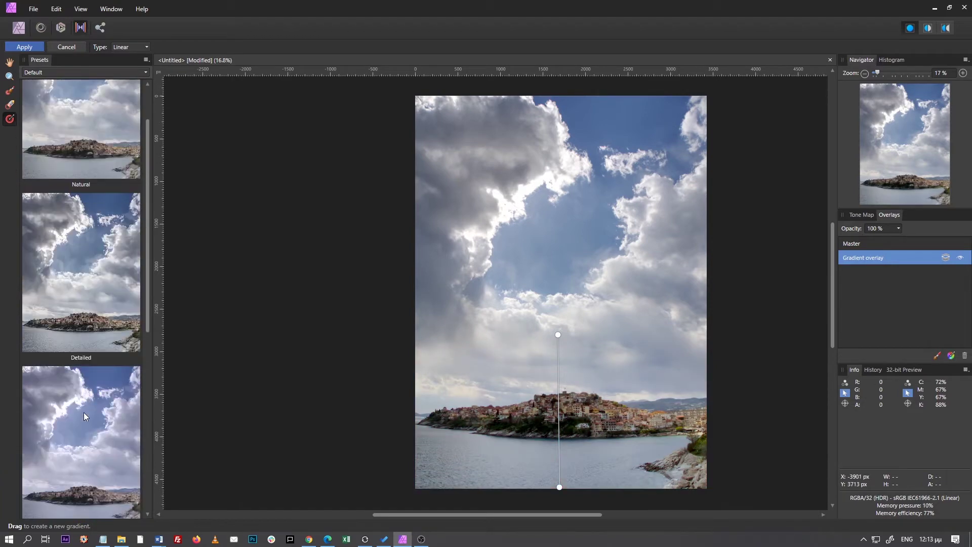
left_click(91, 291)
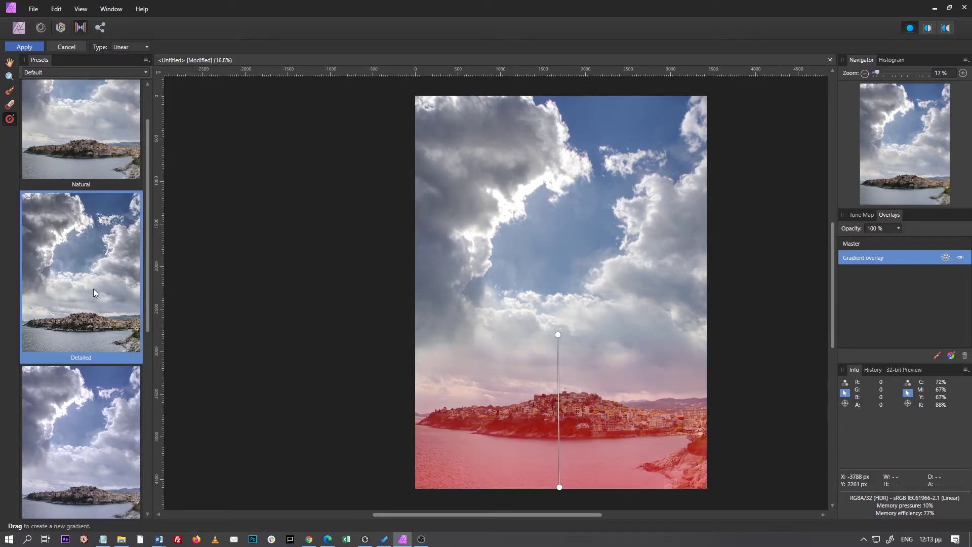
left_click(861, 214)
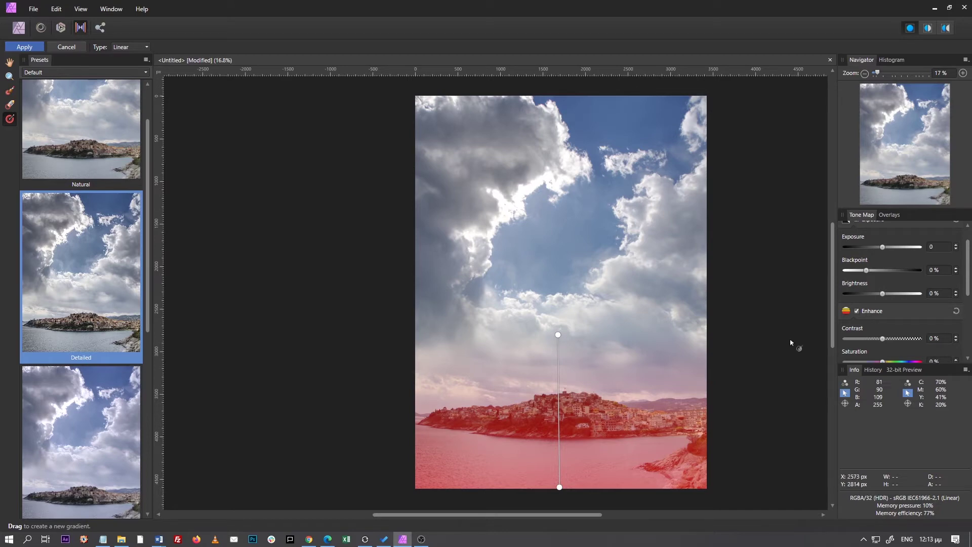
left_click(897, 216)
left_click(868, 241)
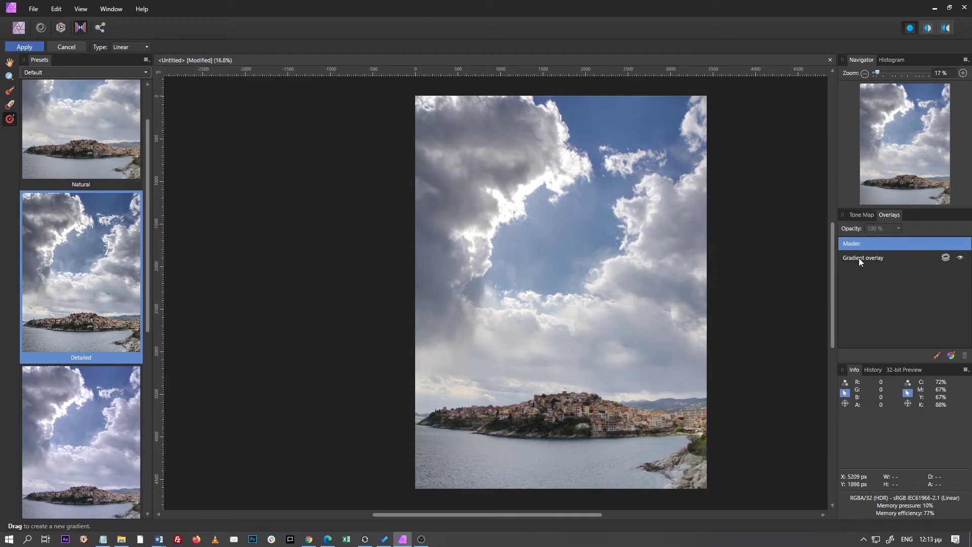
- Pull the gradient's full-strength end up to the town and set its Detail Refinement to 70%
left_click(859, 258)
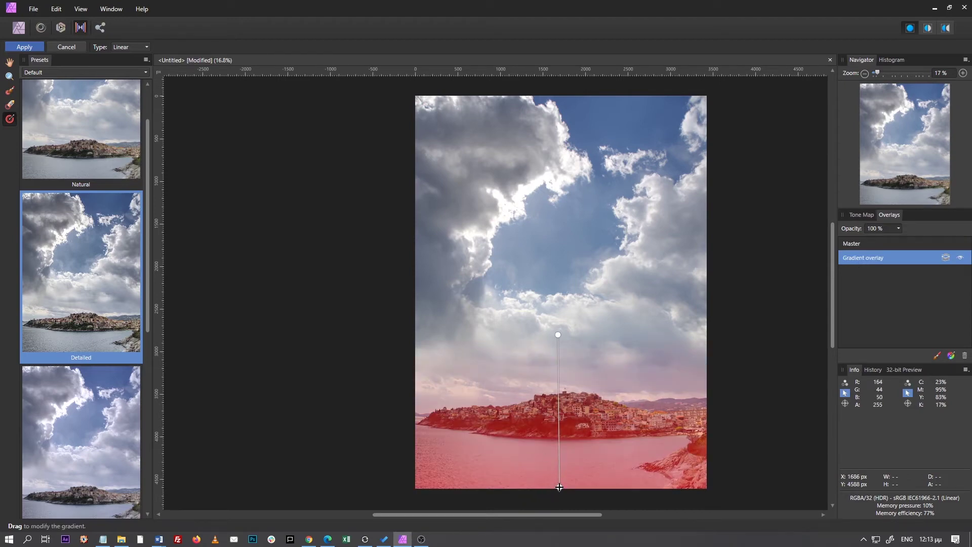
left_click_drag(558, 488, 558, 403)
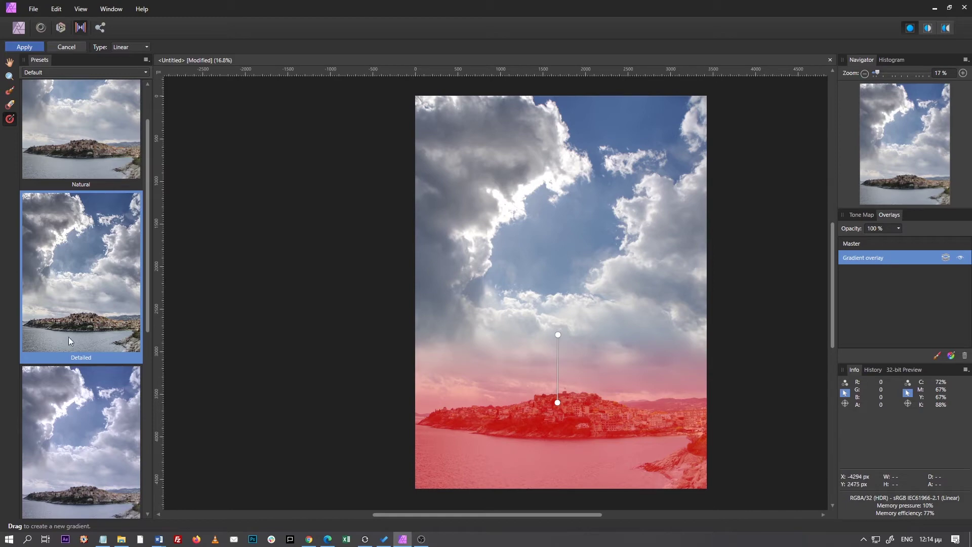
left_click(865, 214)
scroll(905, 277, "down", 2)
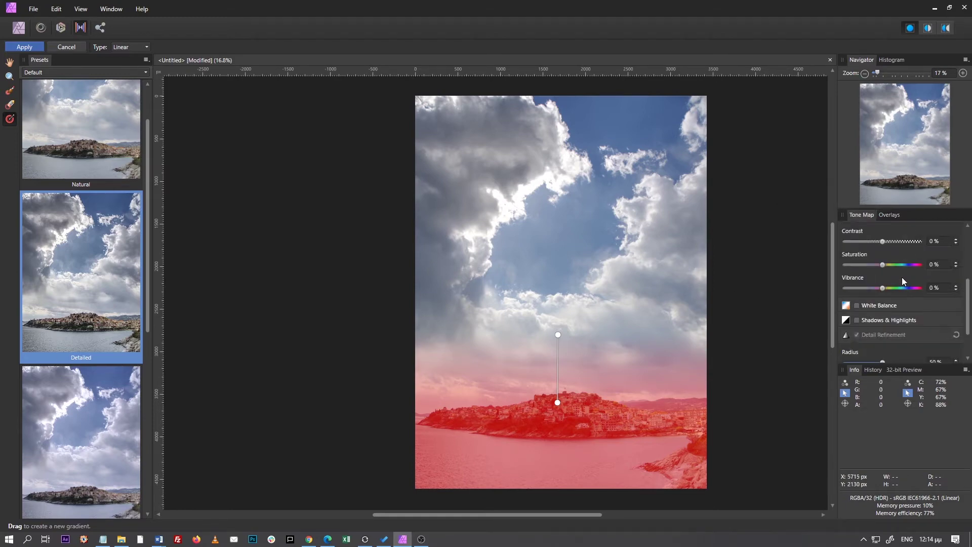
scroll(901, 277, "down", 2)
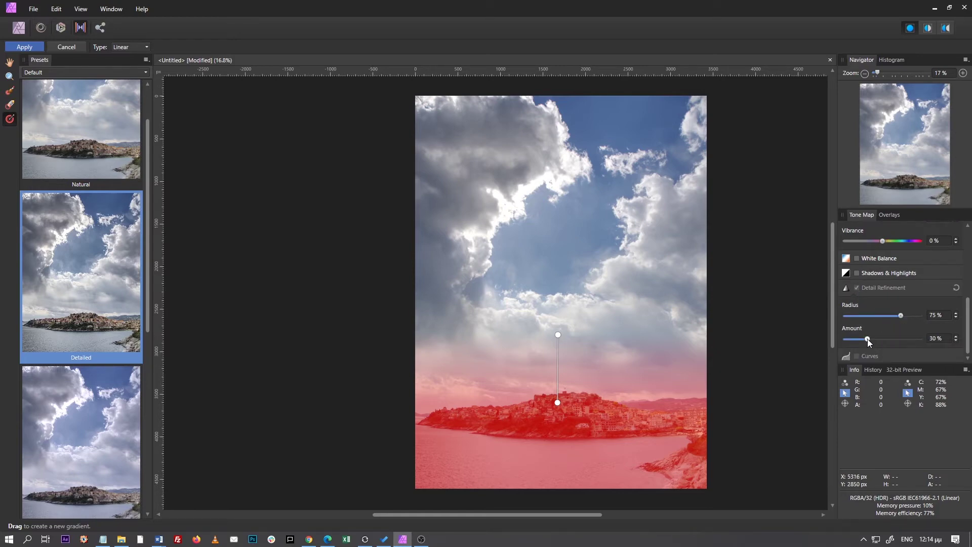
left_click_drag(886, 340, 873, 339)
- Float the overlays list, retarget Master, and dock the list back
left_click_drag(889, 215, 857, 235)
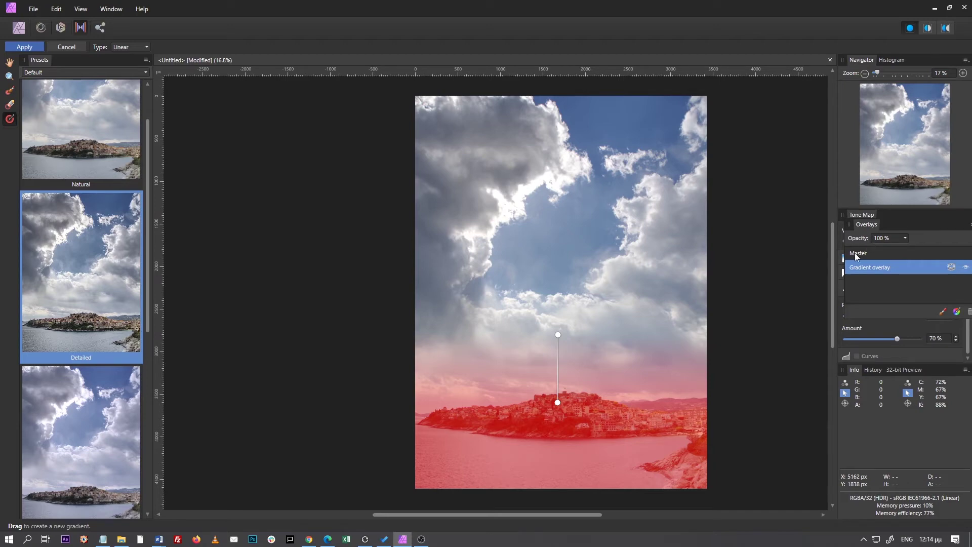
left_click(855, 253)
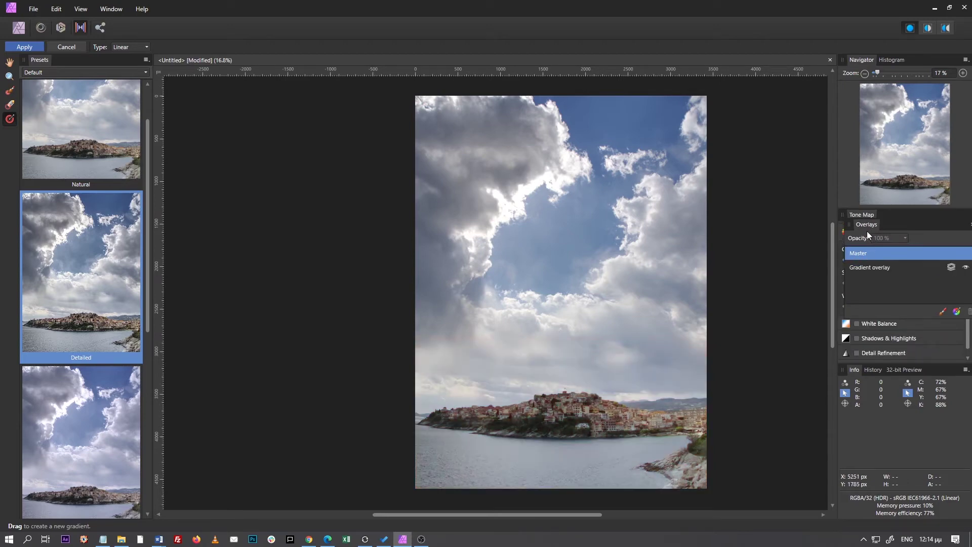
left_click_drag(864, 228, 889, 216)
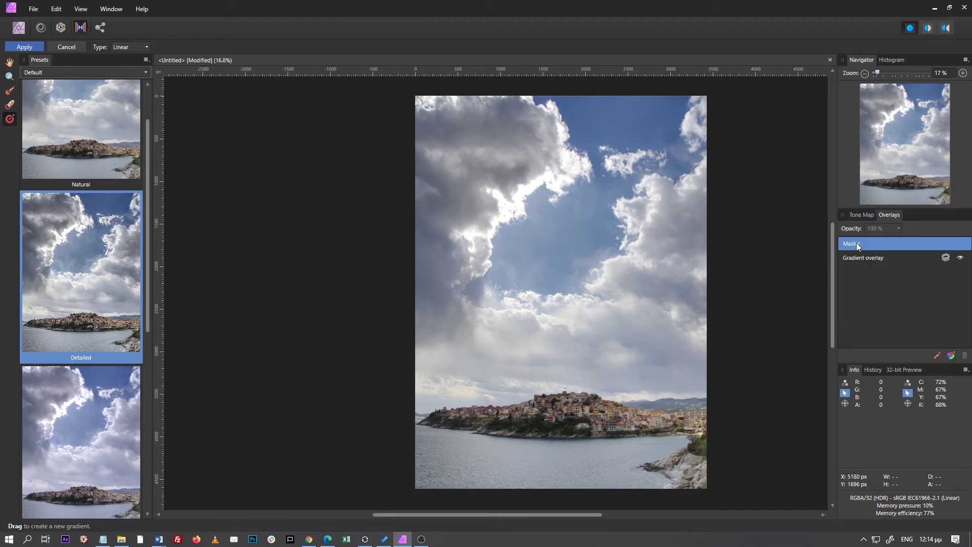
- Set Local Contrast to 7% and Tone Compression to 90%
left_click(861, 215)
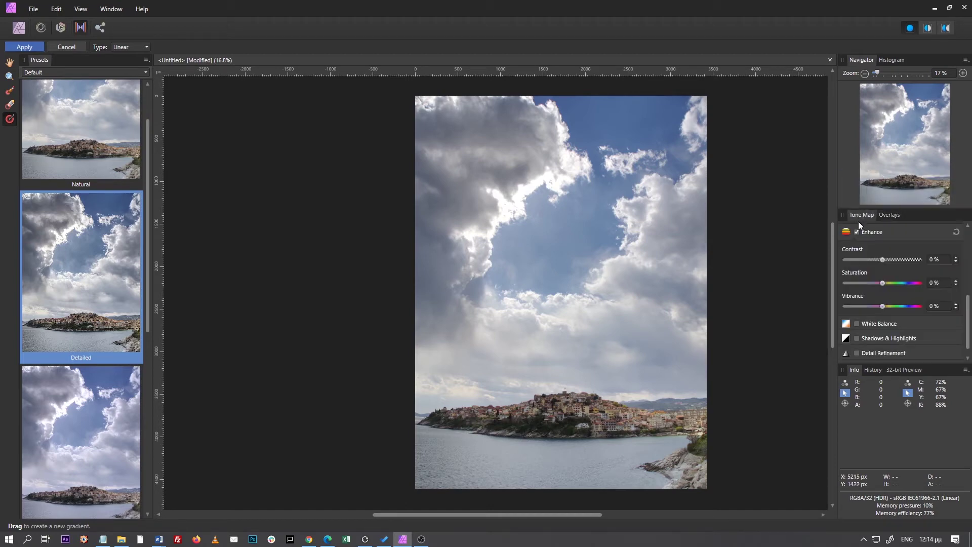
left_click(888, 215)
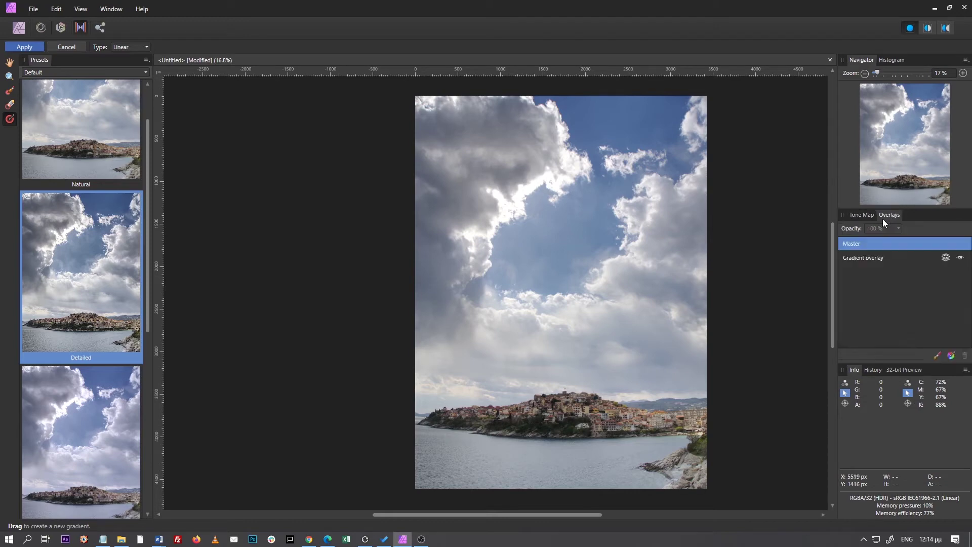
left_click(865, 215)
scroll(884, 275, "up", 2)
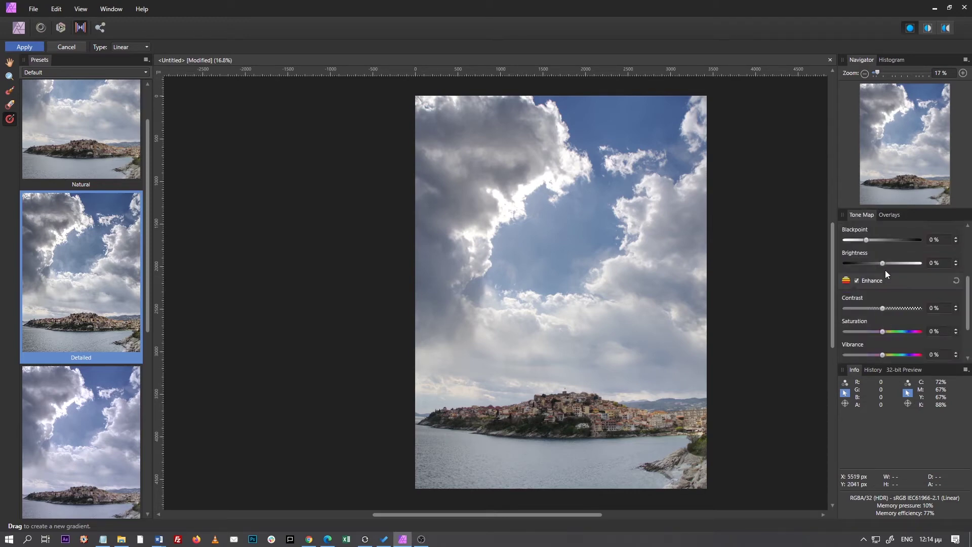
scroll(885, 269, "up", 2)
scroll(886, 265, "up", 2)
scroll(887, 266, "up", 1)
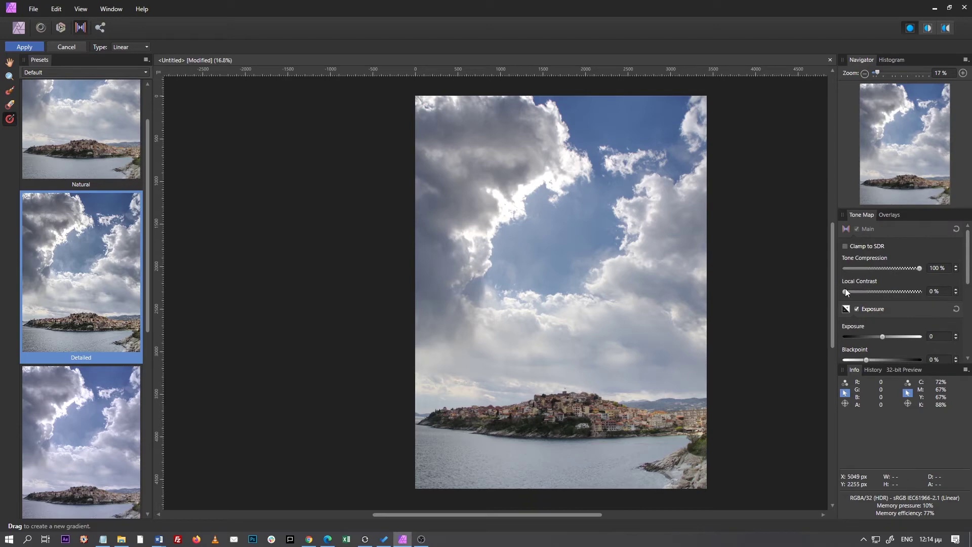
mouse_move(845, 291)
left_mouse_down()
mouse_move(861, 291)
mouse_move(849, 291)
left_mouse_up()
mouse_move(917, 268)
left_mouse_down()
mouse_move(898, 270)
mouse_move(919, 272)
left_mouse_up()
- Set Brightness 6%, Contrast 2%, Saturation 9% and Vibrance 31%
scroll(880, 305, "down", 1)
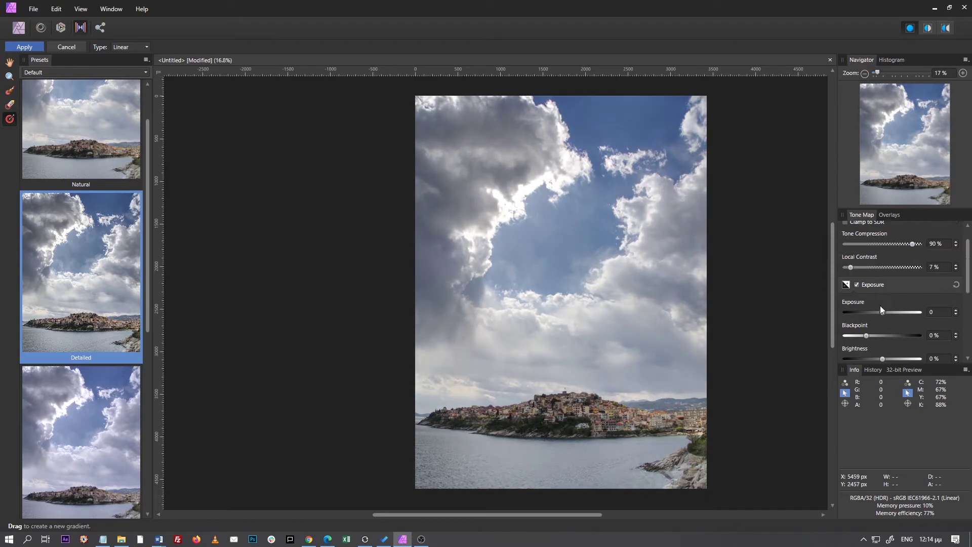
scroll(880, 305, "down", 1)
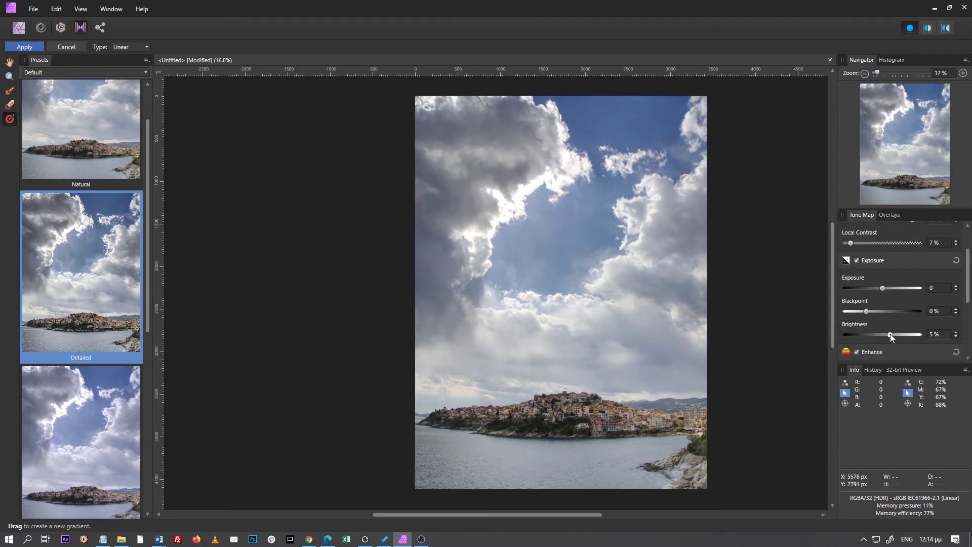
left_click_drag(891, 334, 891, 334)
scroll(892, 324, "down", 1)
scroll(889, 318, "down", 1)
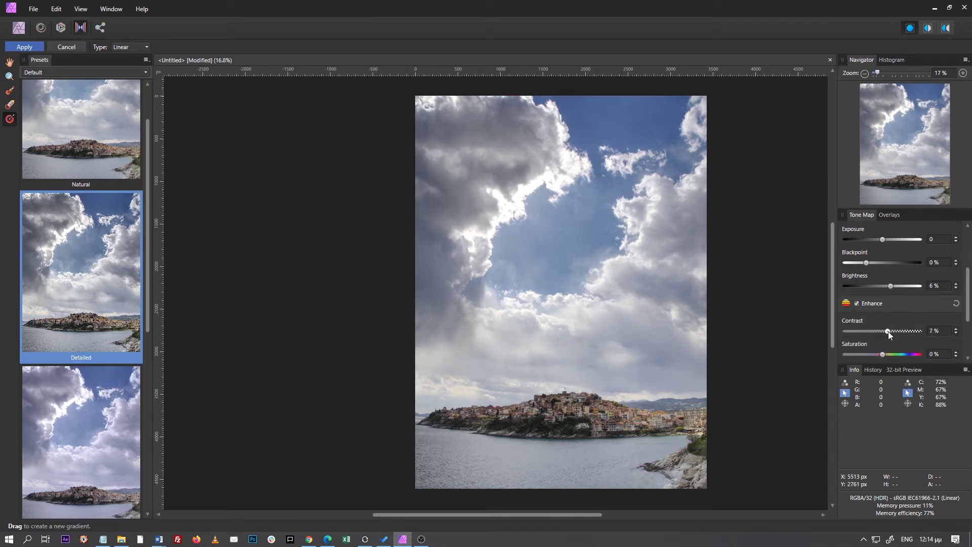
left_click_drag(888, 331, 885, 330)
scroll(883, 330, "down", 1)
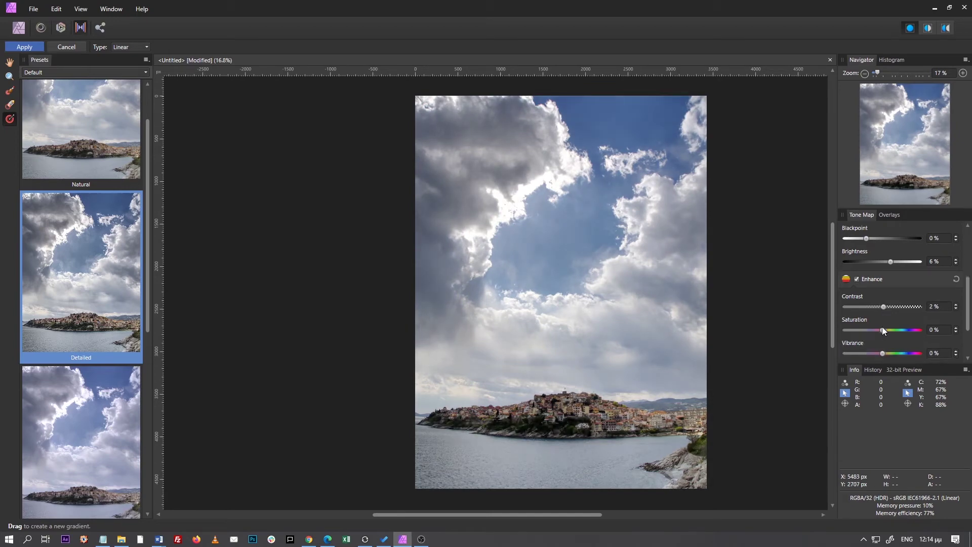
scroll(882, 327, "down", 1)
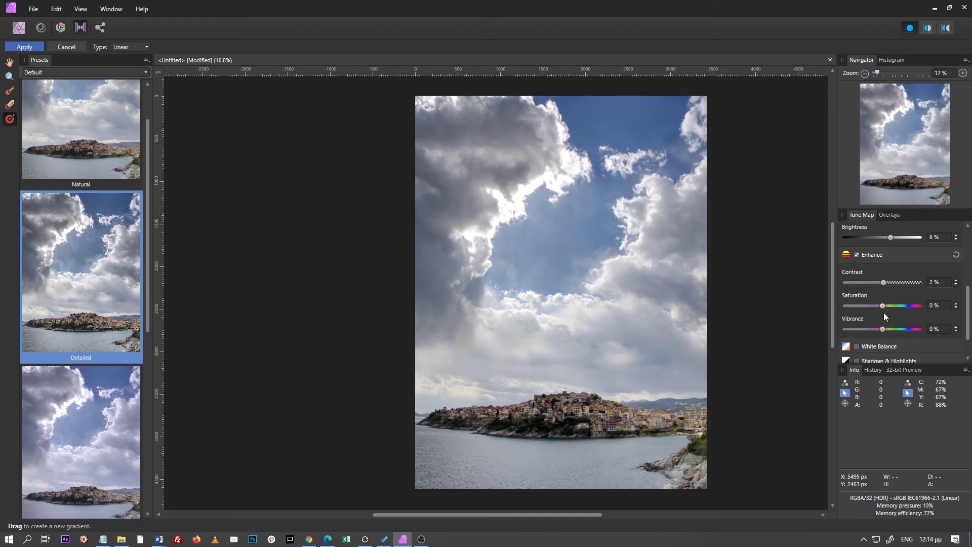
left_click_drag(883, 329, 906, 330)
scroll(907, 284, "up", 2)
scroll(903, 276, "up", 2)
scroll(903, 279, "down", 4)
scroll(905, 283, "down", 1)
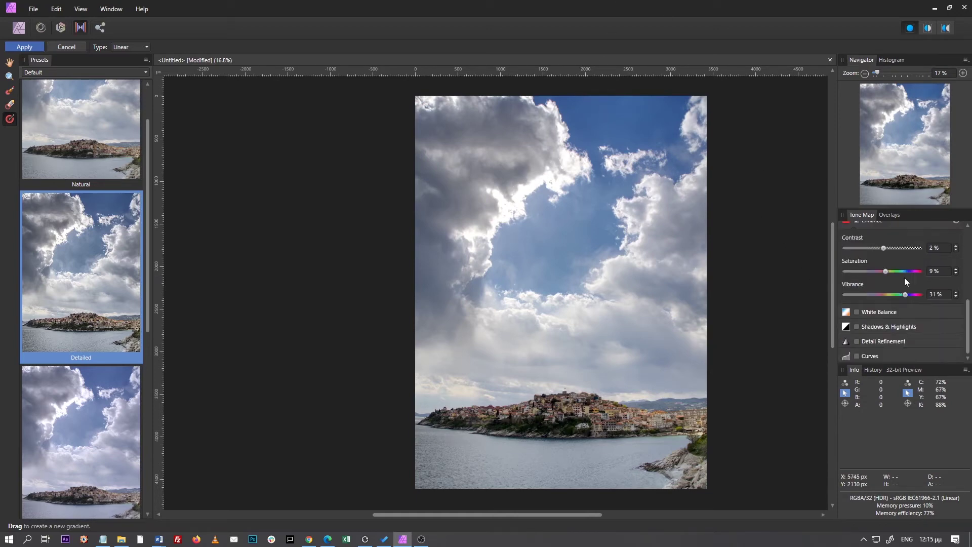
- Tick Shadows & Highlights and drop Highlights to -31%, keeping Shadows at 0%
left_click(857, 327)
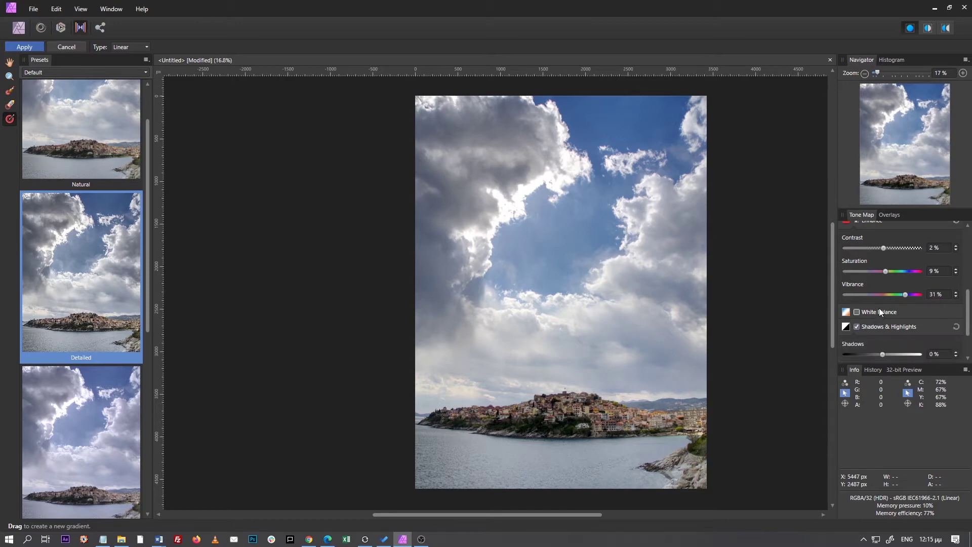
scroll(881, 314, "down", 1)
mouse_move(883, 330)
left_mouse_down()
mouse_move(858, 328)
mouse_move(871, 328)
left_mouse_up()
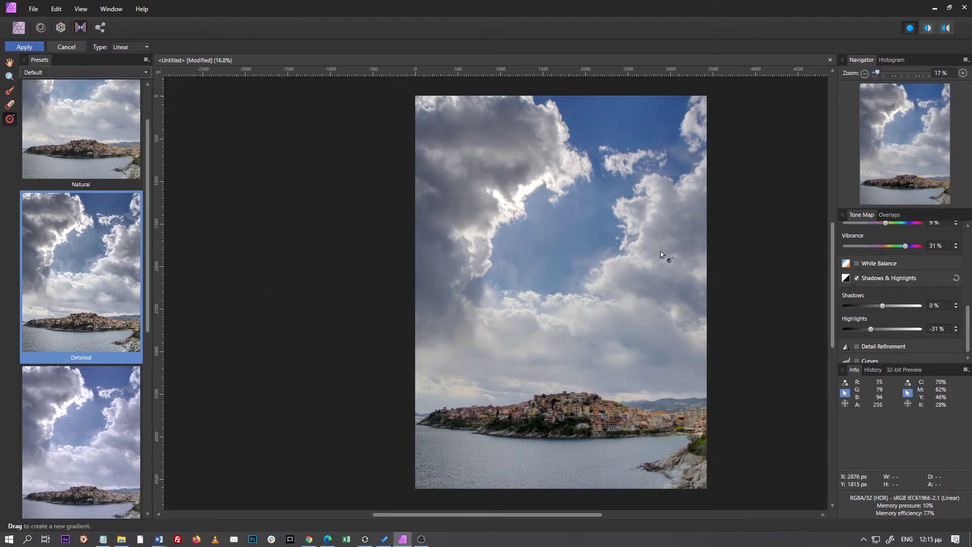
- Apply the tone mapping and add a Curves layer with a gentle contrast S-curve
left_click(28, 47)
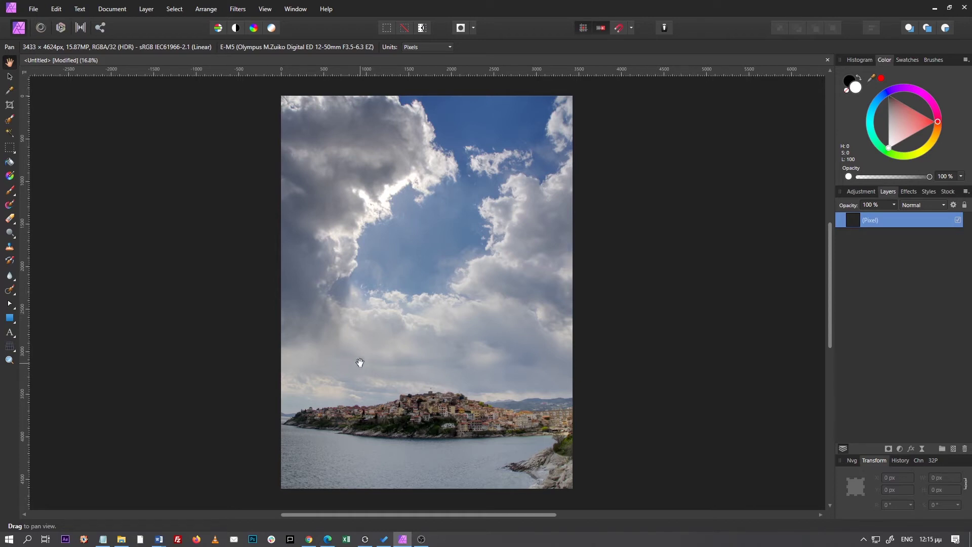
left_click(899, 449)
left_click(833, 324)
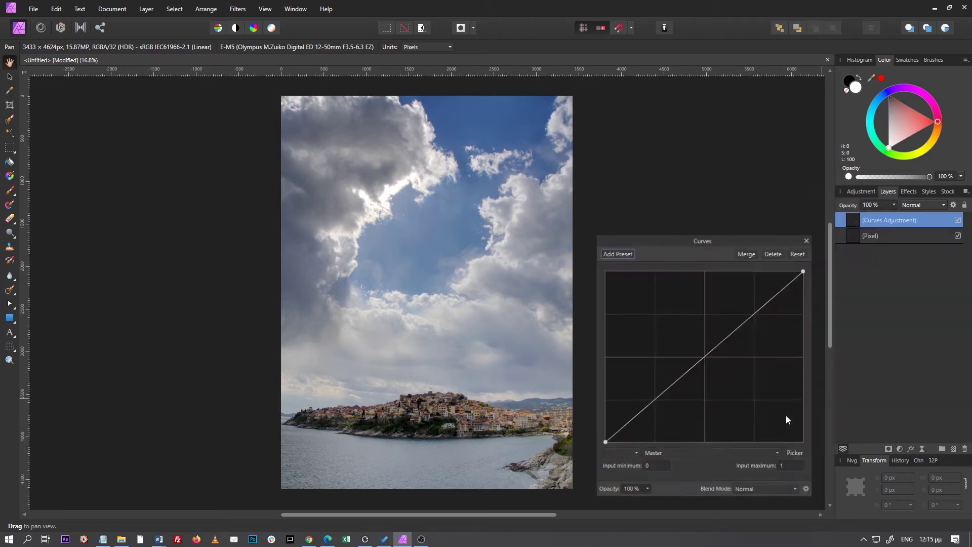
left_click(660, 398)
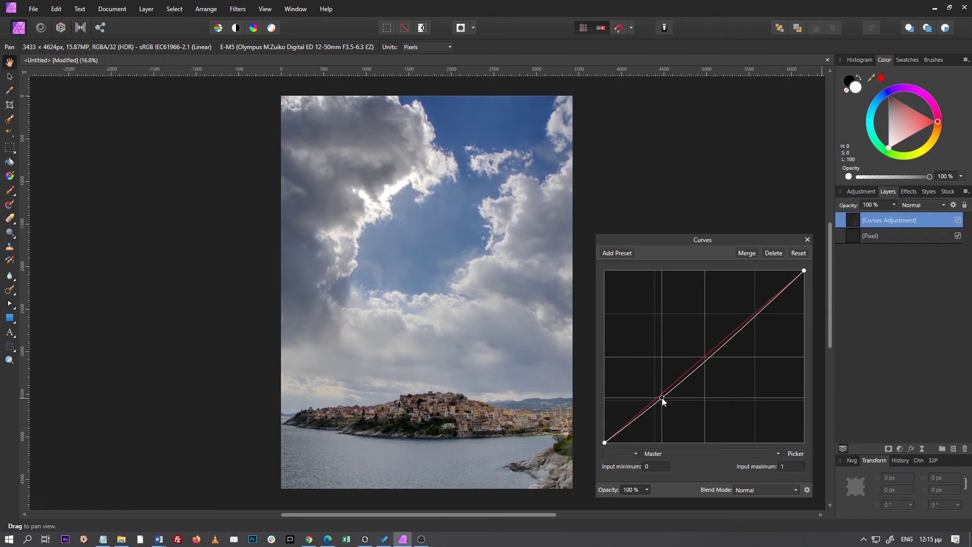
left_click_drag(760, 310, 734, 302)
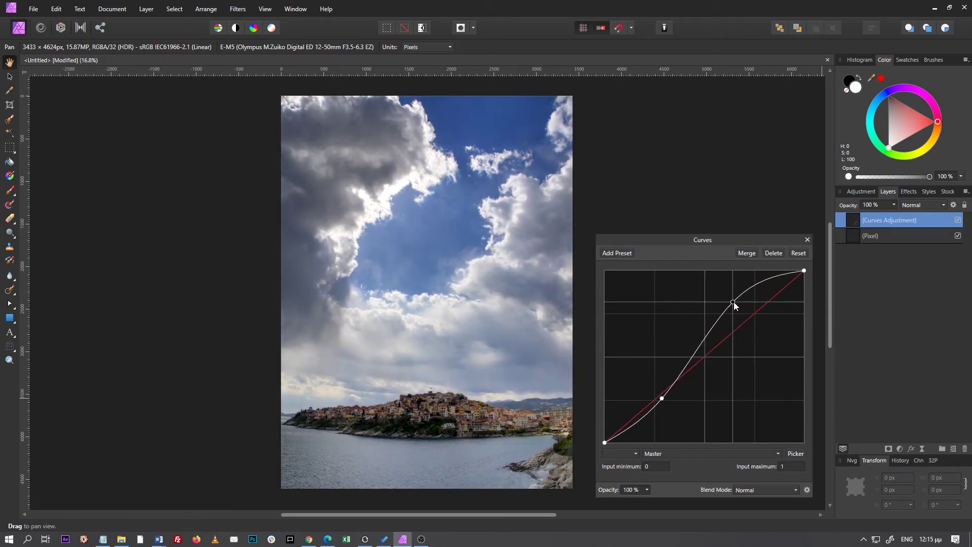
left_click(807, 240)
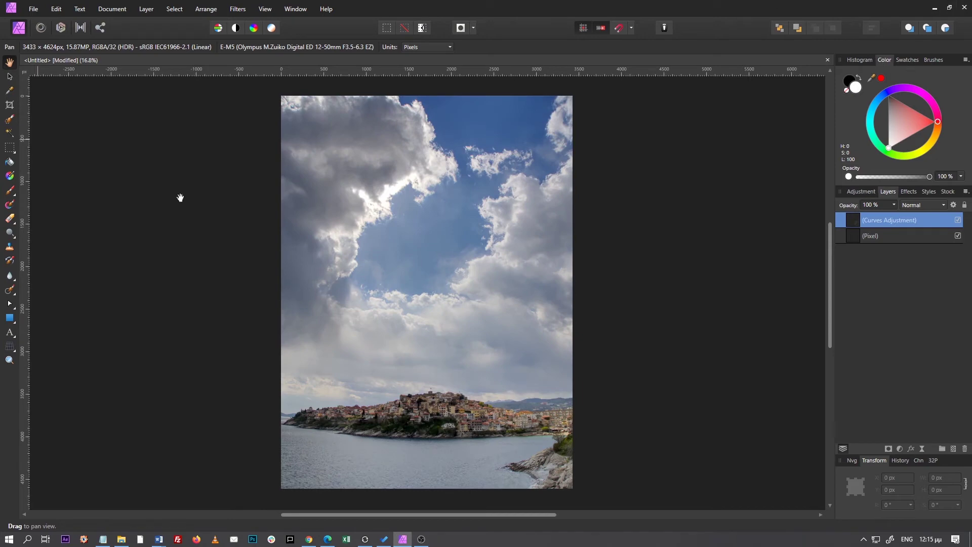
- Select a smaller Paint Brush with white as the foreground colour
left_click(9, 190)
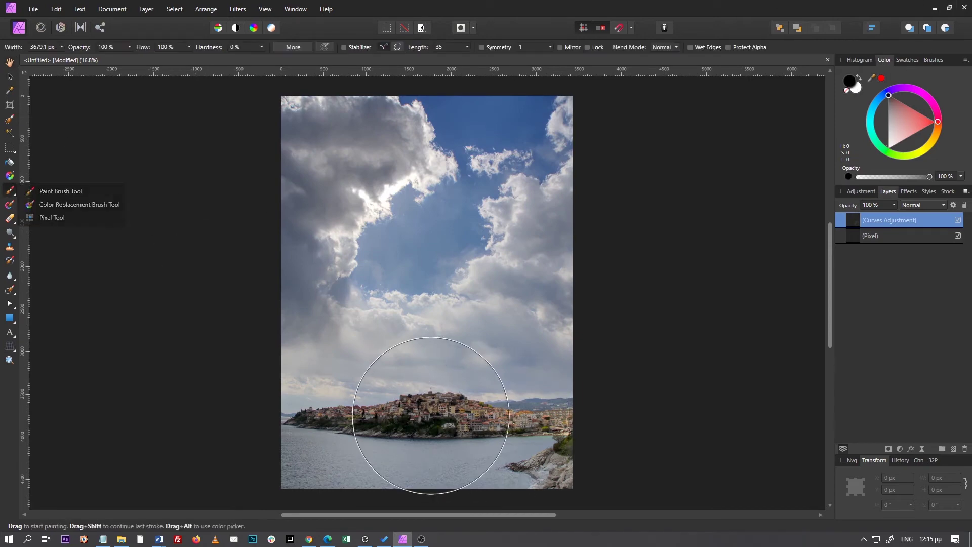
key("bracketleft")
key("bracketleft")
key("bracketleft")
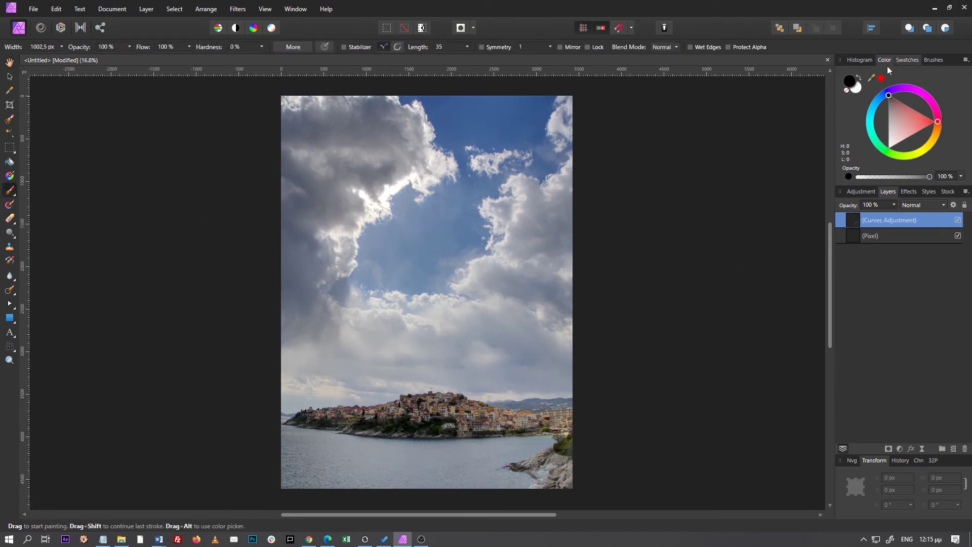
left_click(859, 76)
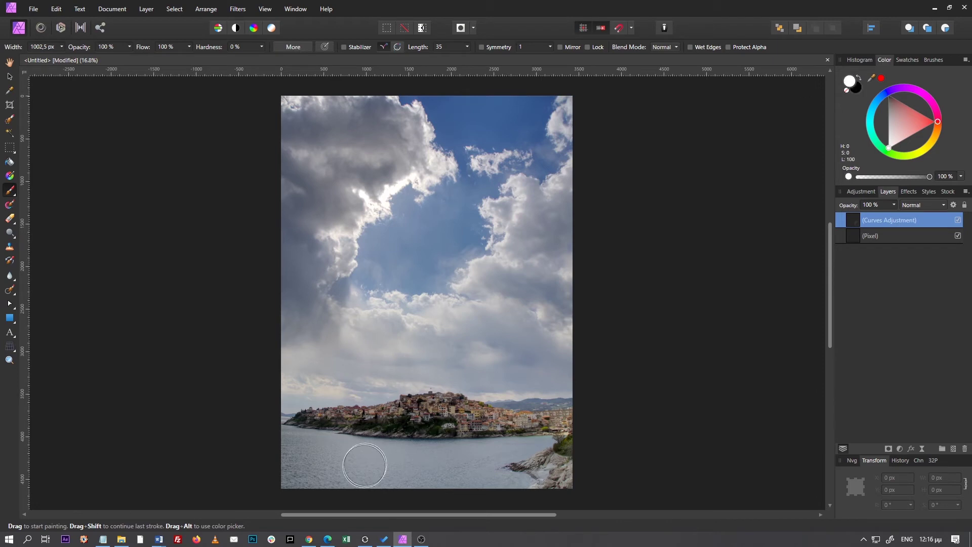
key("bracketleft")
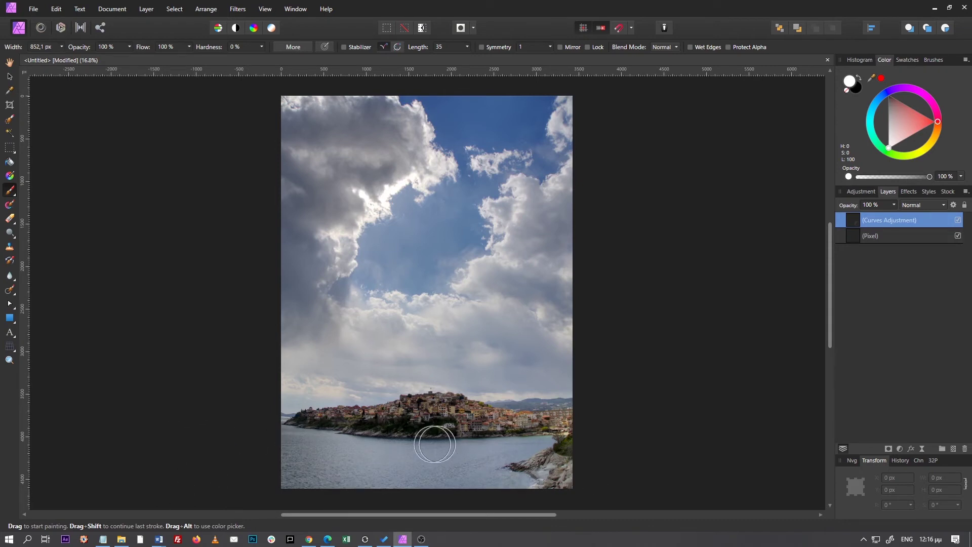
- Add an upward-bowed Curves layer, invert its mask, and paint it over the island and water
left_click(901, 448)
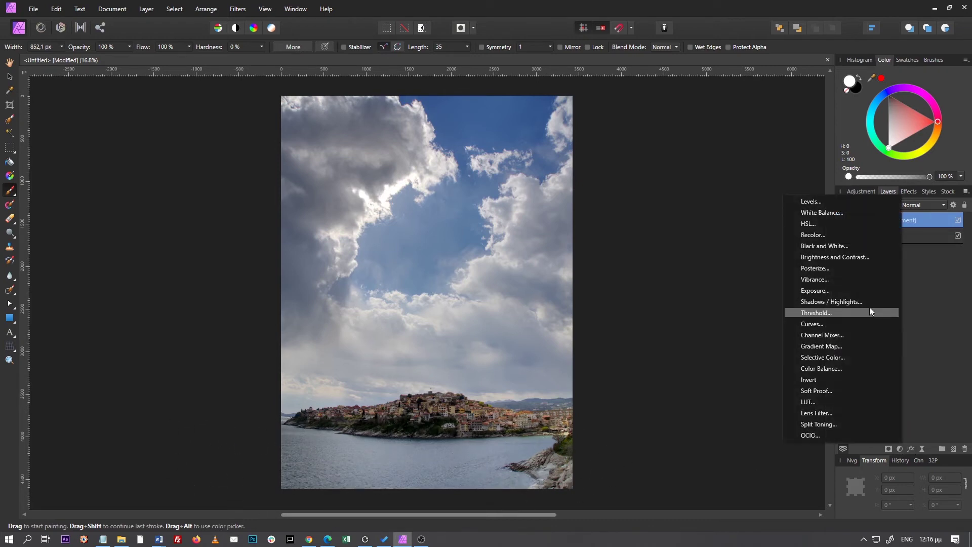
left_click(842, 324)
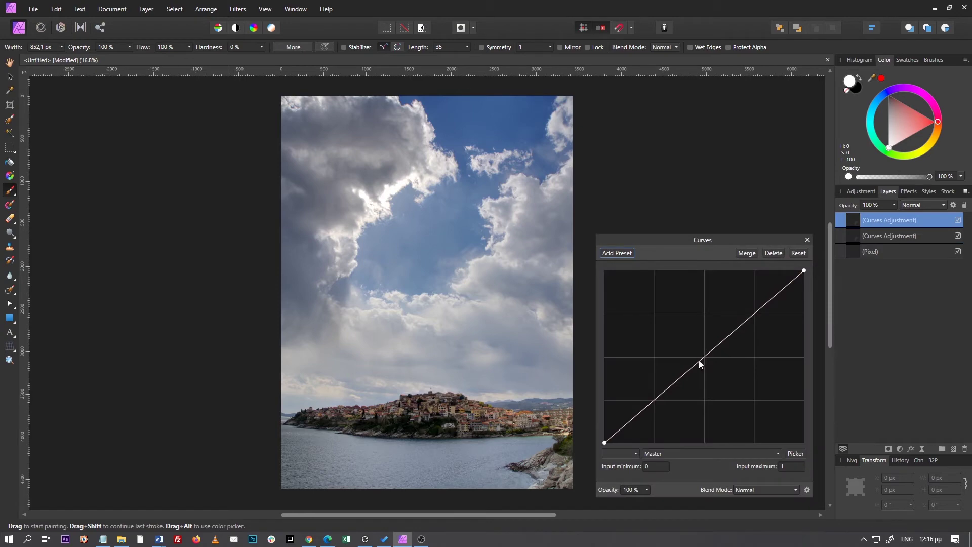
left_click(705, 356)
left_click(705, 357)
left_click_drag(705, 358, 680, 341)
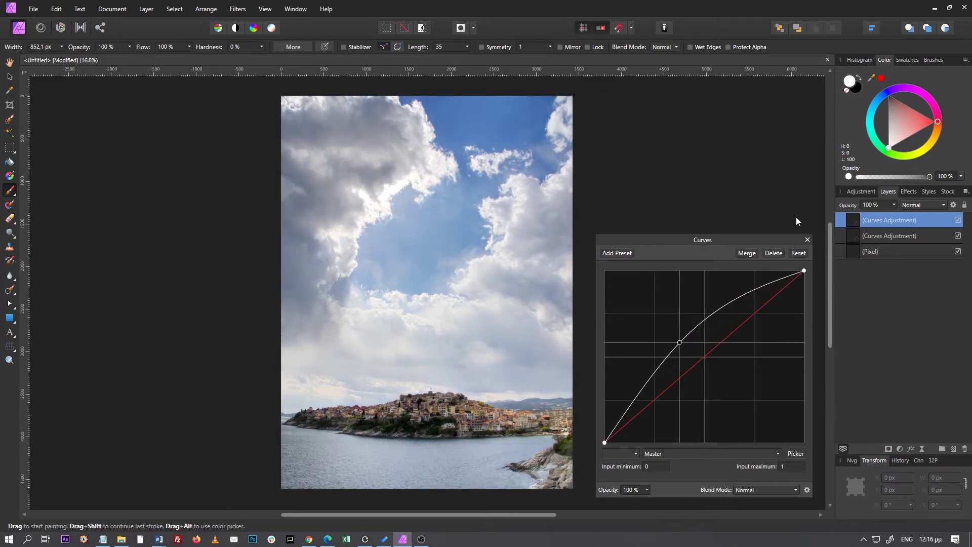
left_click(808, 239)
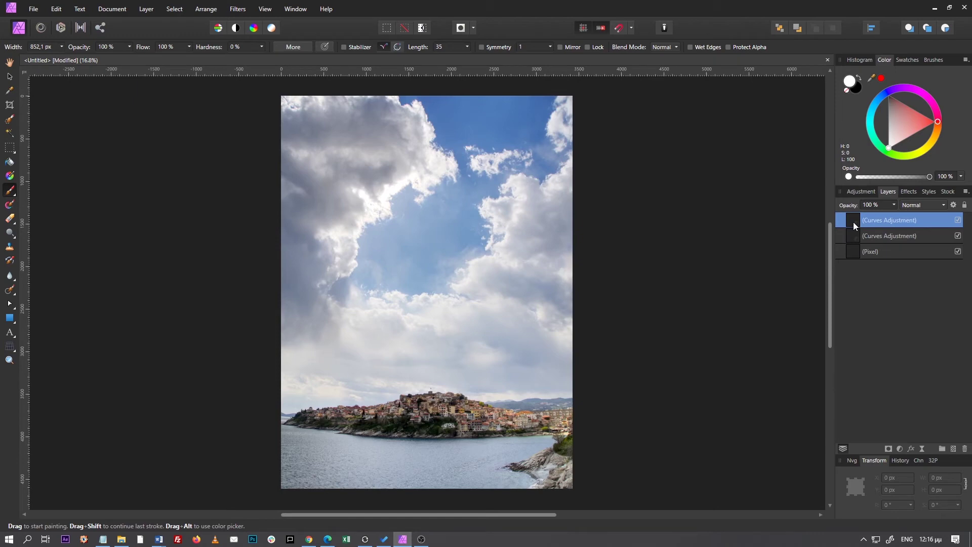
key("ctrl+i")
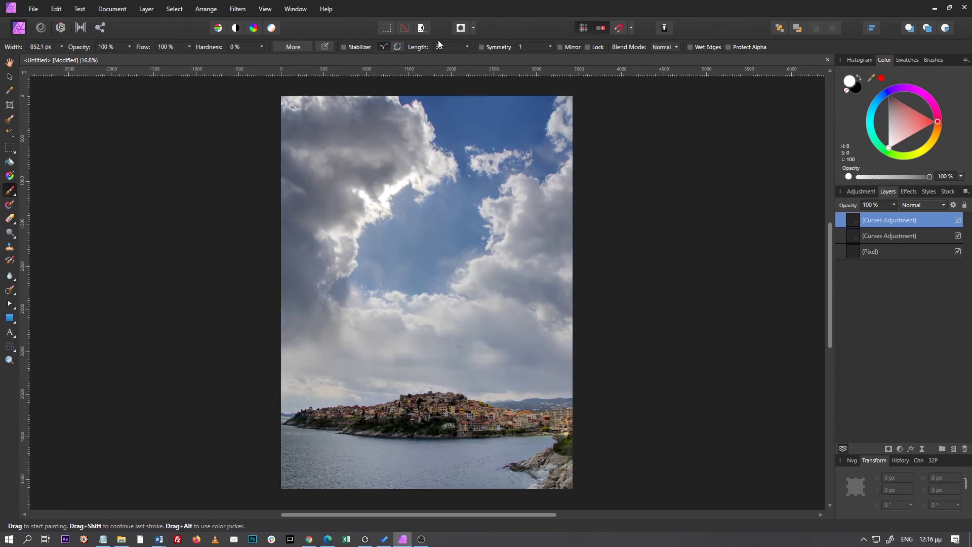
mouse_move(460, 424)
left_mouse_down()
mouse_move(365, 442)
mouse_move(579, 482)
left_mouse_up()
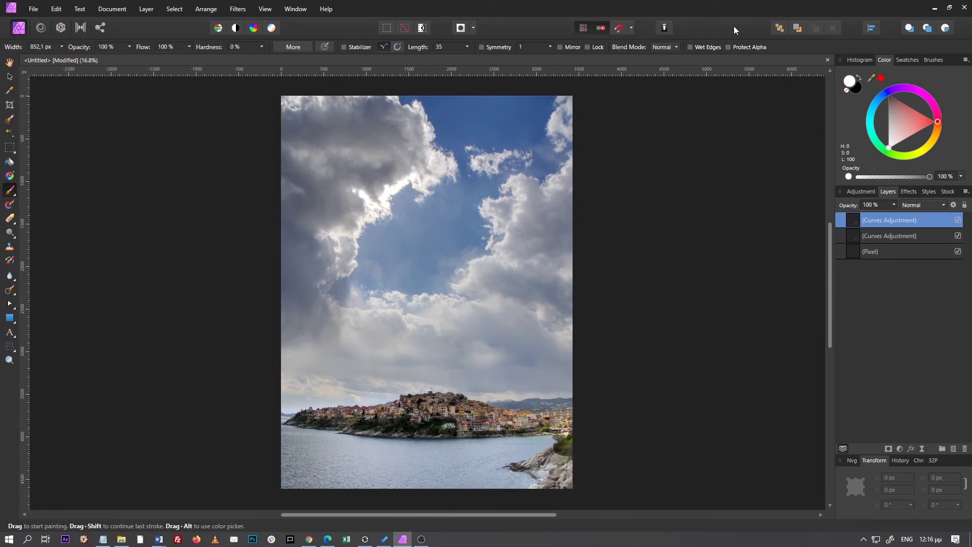
- Add a new empty pixel layer and try soft white glow strokes on the clouds
left_click(954, 450)
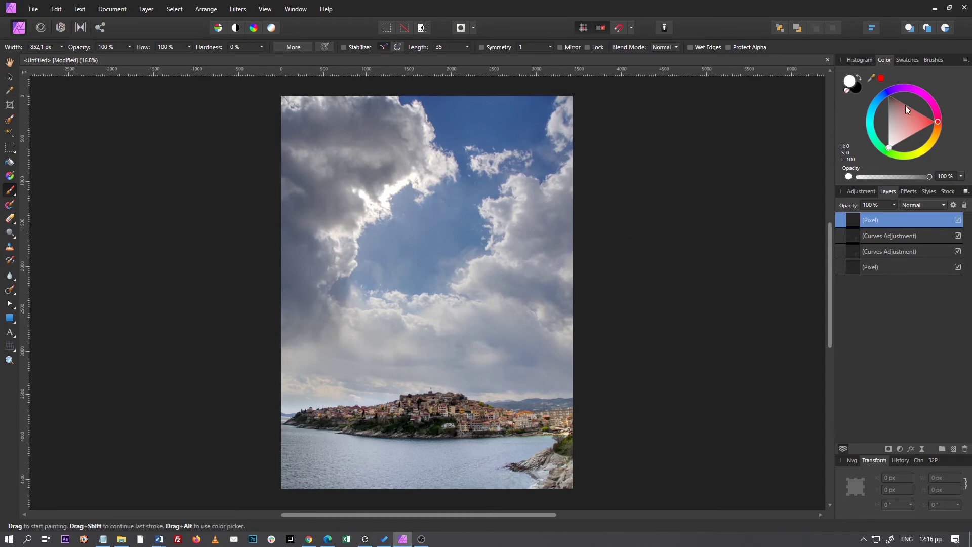
mouse_move(325, 228)
left_mouse_down()
mouse_move(368, 220)
mouse_move(372, 206)
left_mouse_up()
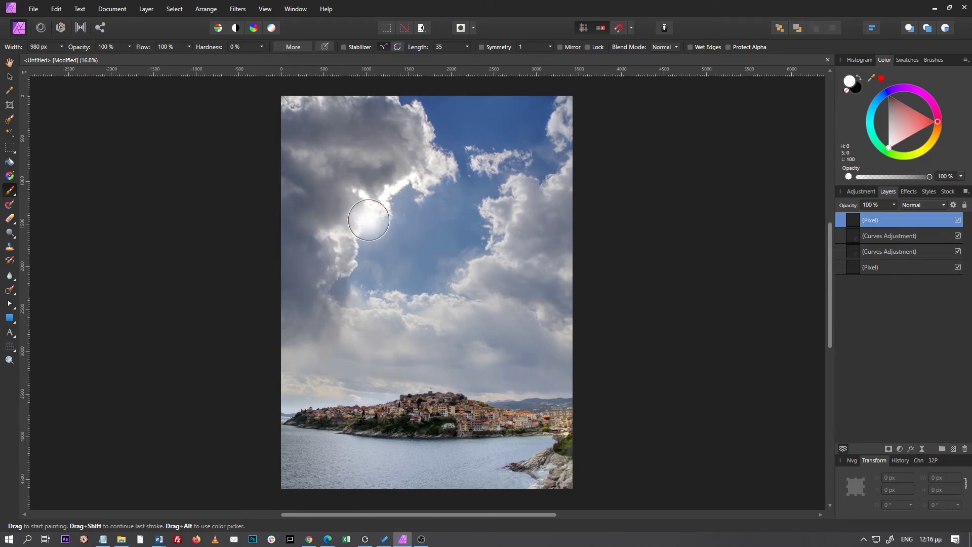
left_click(372, 207)
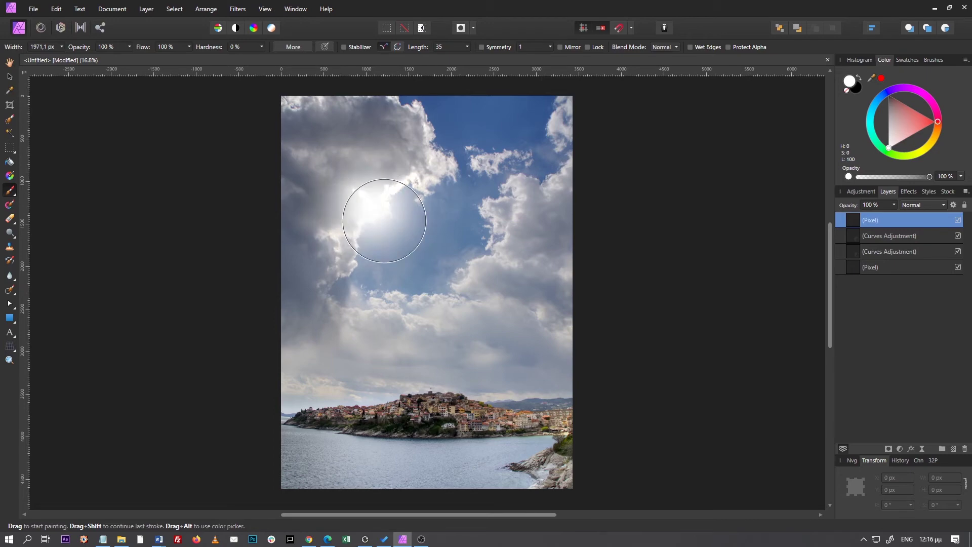
key("ctrl+z")
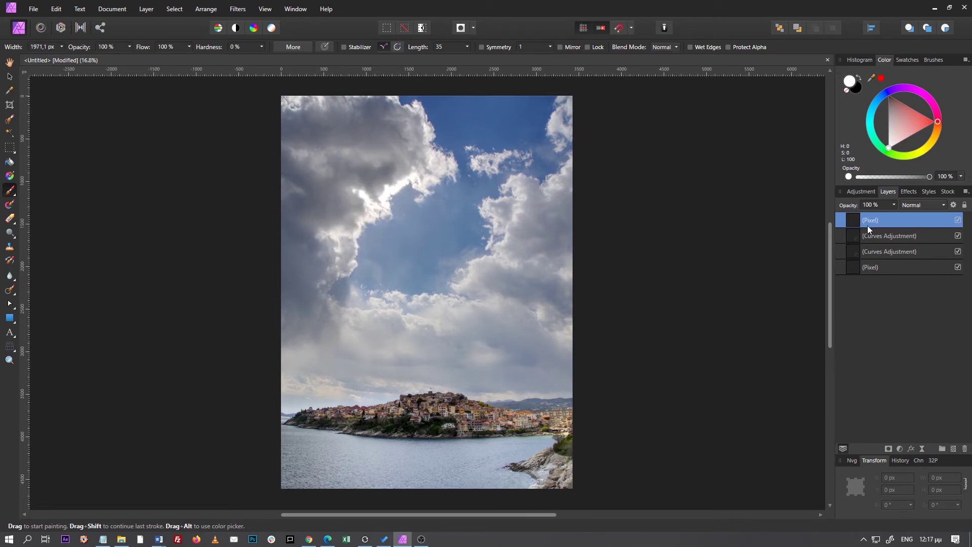
left_click_drag(326, 196, 377, 207)
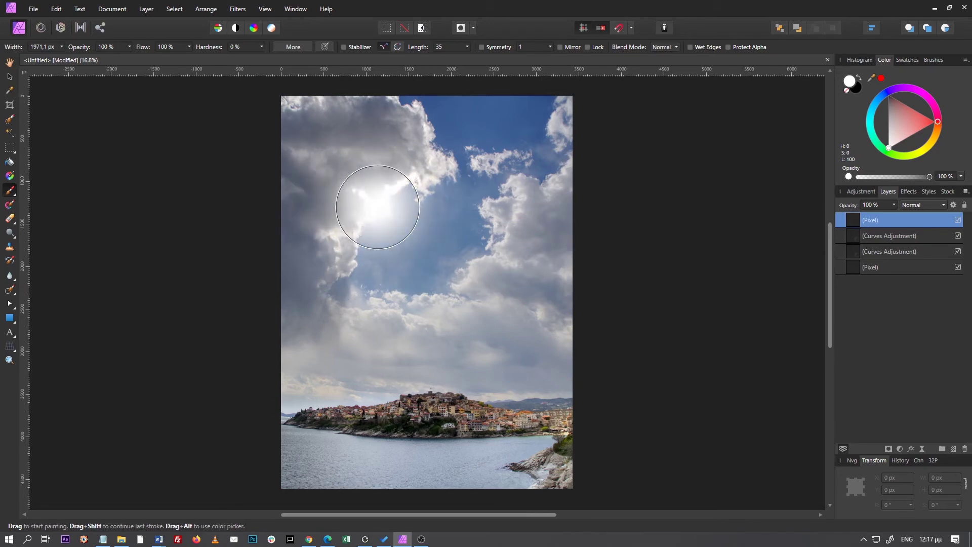
key("ctrl+z")
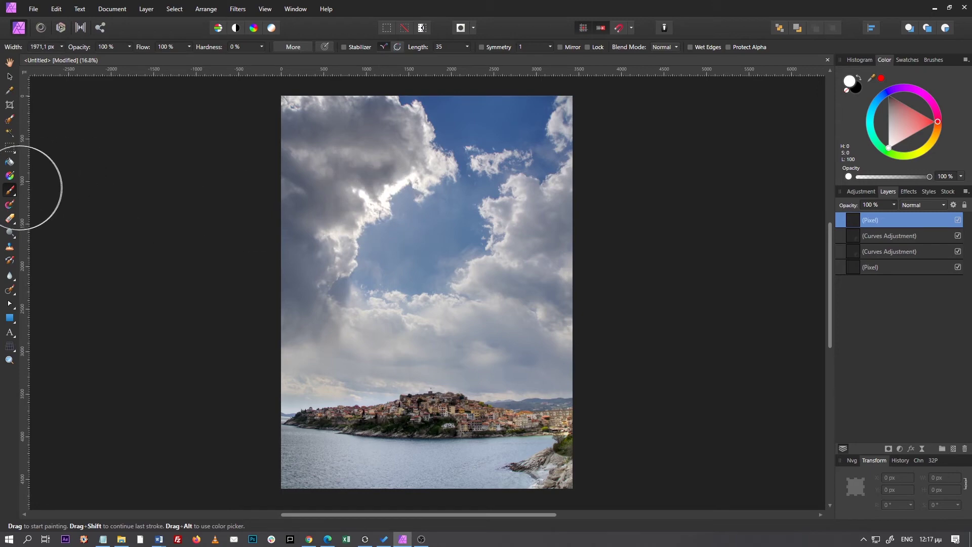
- Paint a soft white sun glow over the upper-left clouds with the paint brush
left_click(12, 192)
left_click(49, 191)
left_click_drag(336, 250, 369, 211)
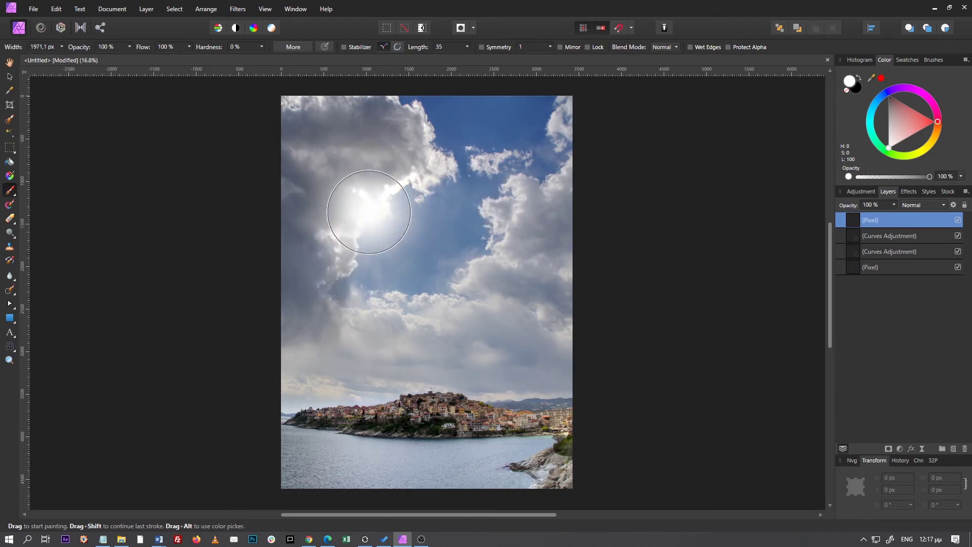
key("ctrl+z")
key("ctrl+shift+z")
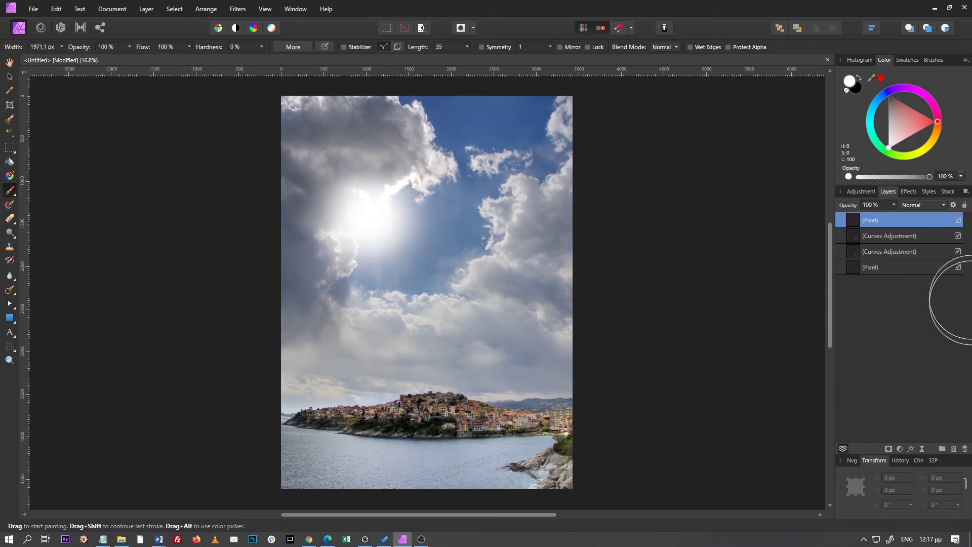
key("ctrl+z")
- Set the glow layer to Screen blend mode at 87% opacity
left_click(925, 206)
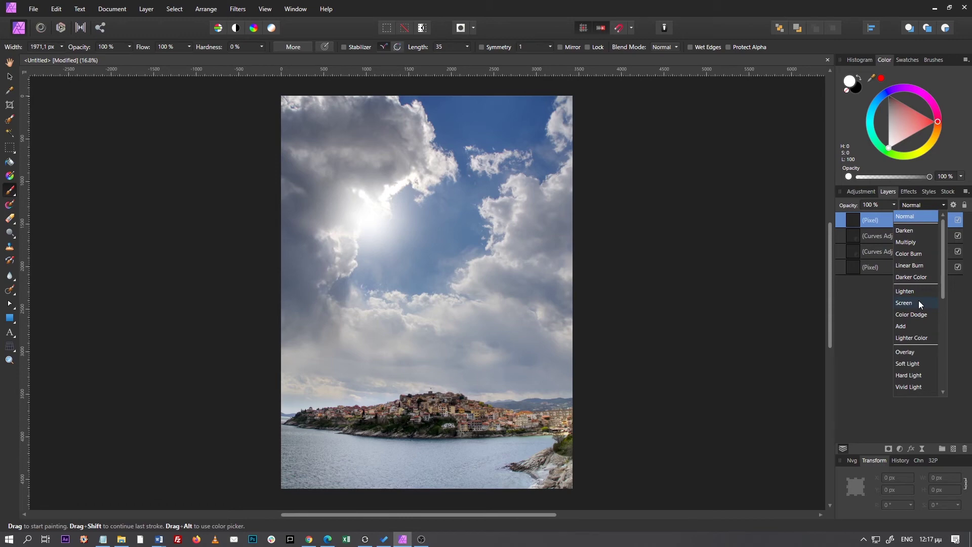
left_click(904, 303)
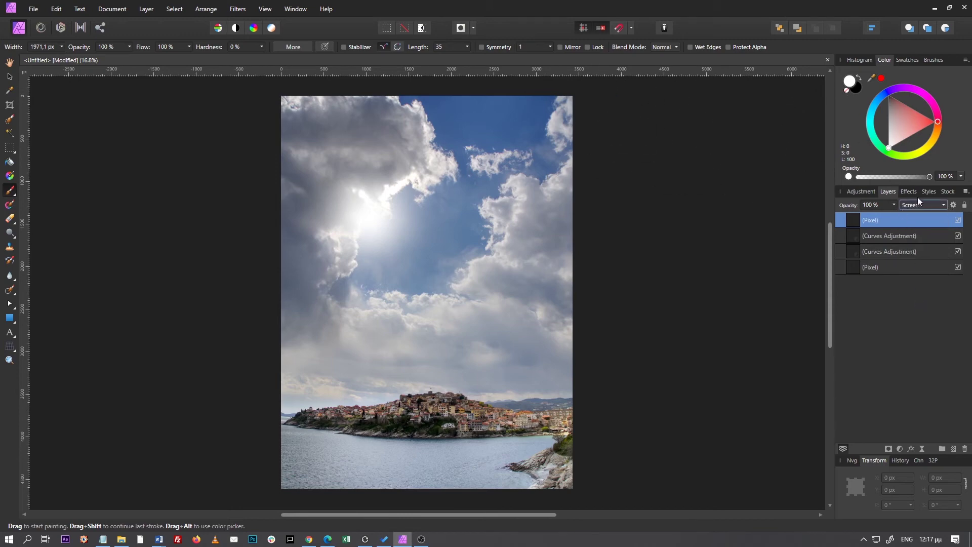
left_click(893, 205)
mouse_move(885, 215)
left_mouse_down()
mouse_move(877, 217)
mouse_move(892, 218)
left_mouse_up()
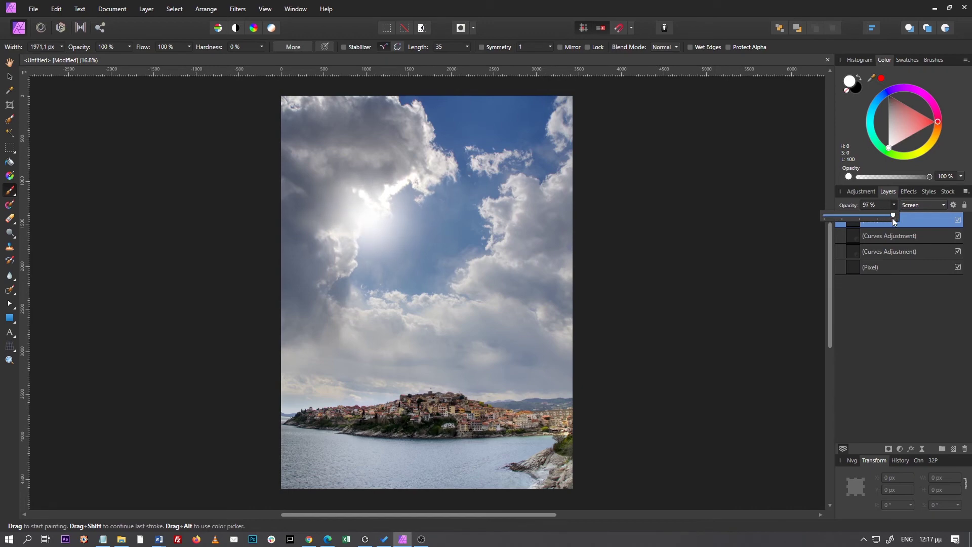
left_click(900, 449)
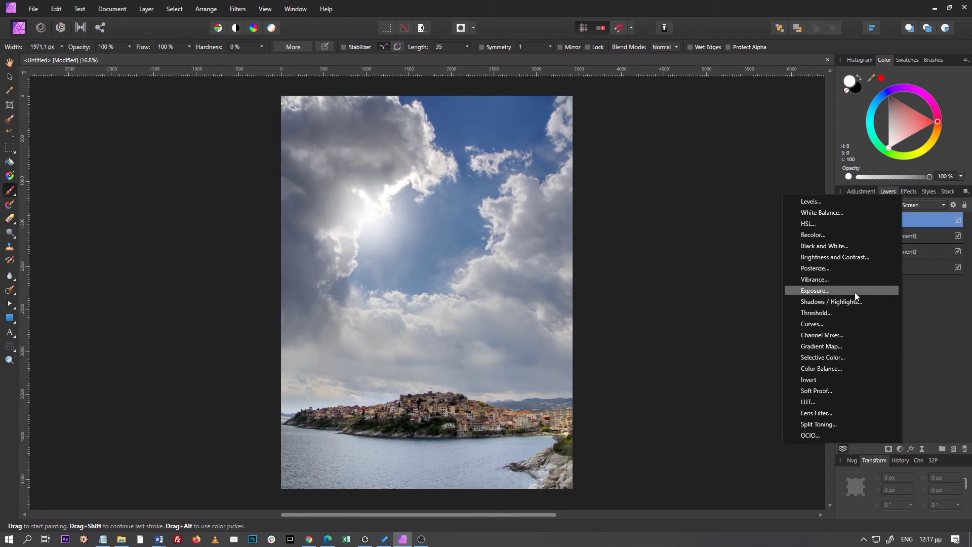
- Add a Vibrance adjustment layer with Saturation 24% and Vibrance 6%
left_click(845, 280)
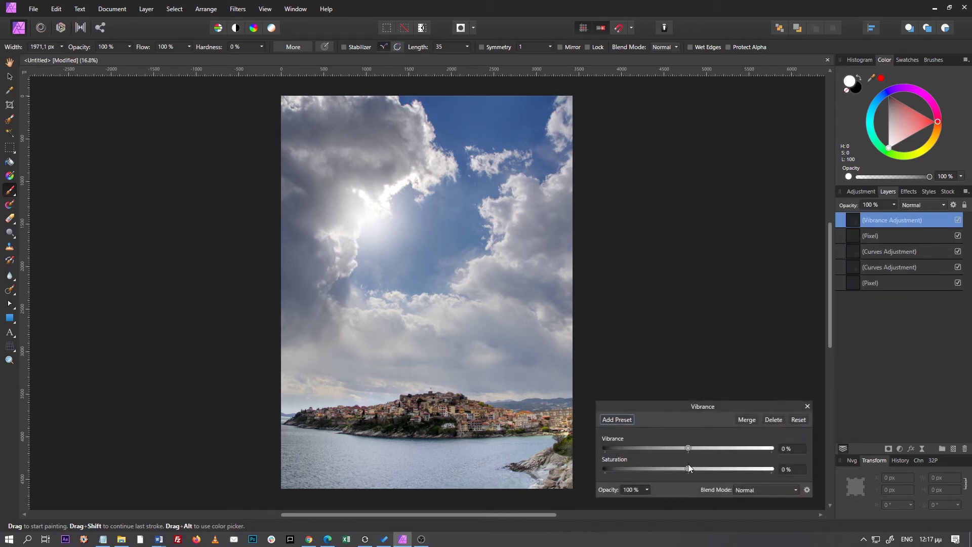
left_click_drag(688, 468, 708, 469)
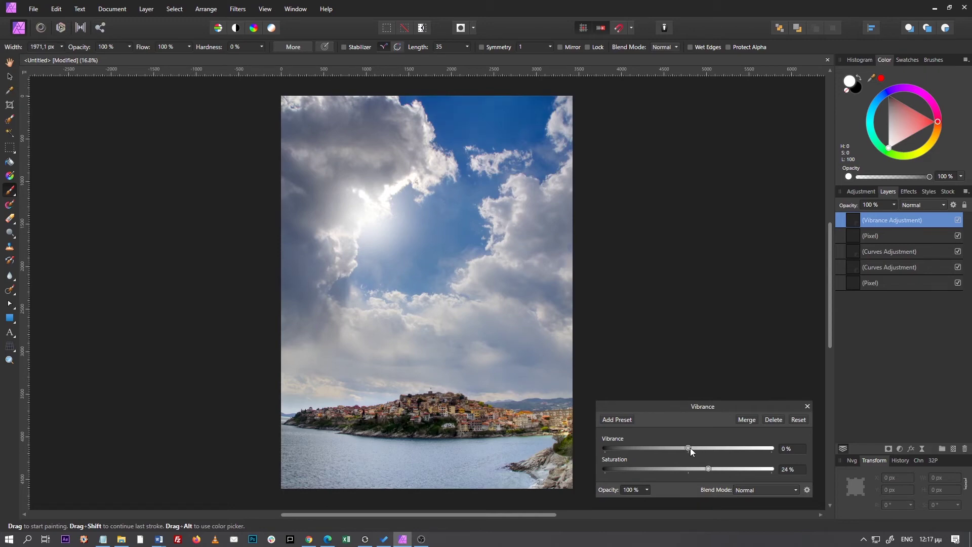
left_click(807, 406)
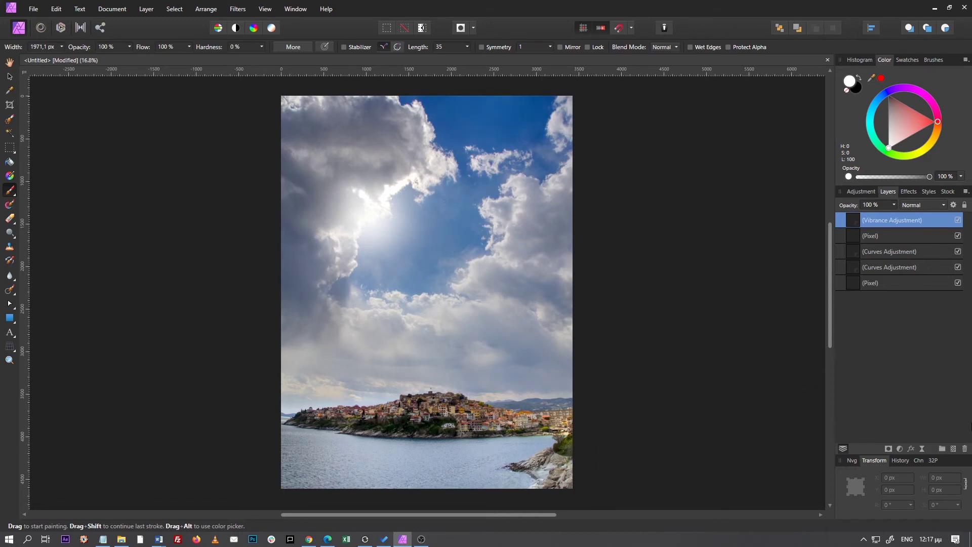